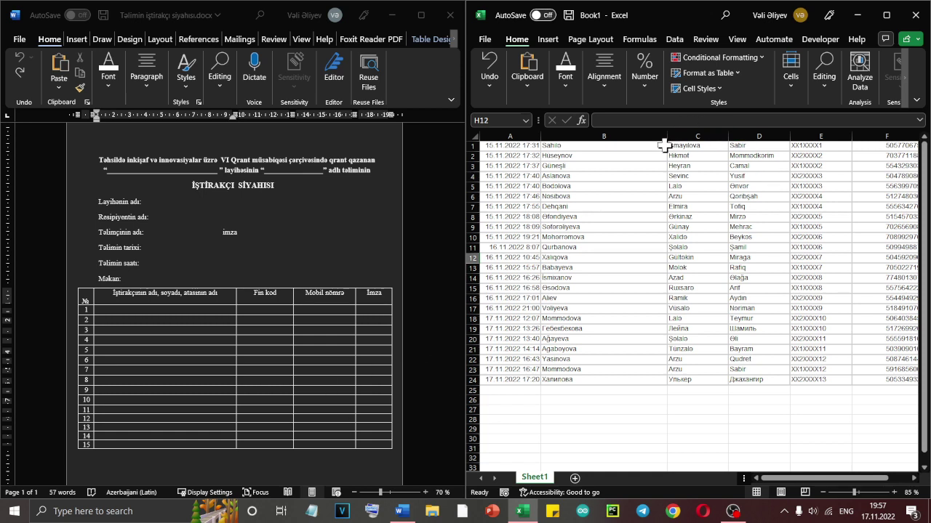
Narrow worksheet column B so that all the participant data columns fit in the visible window.
drag(667, 136, 616, 136)
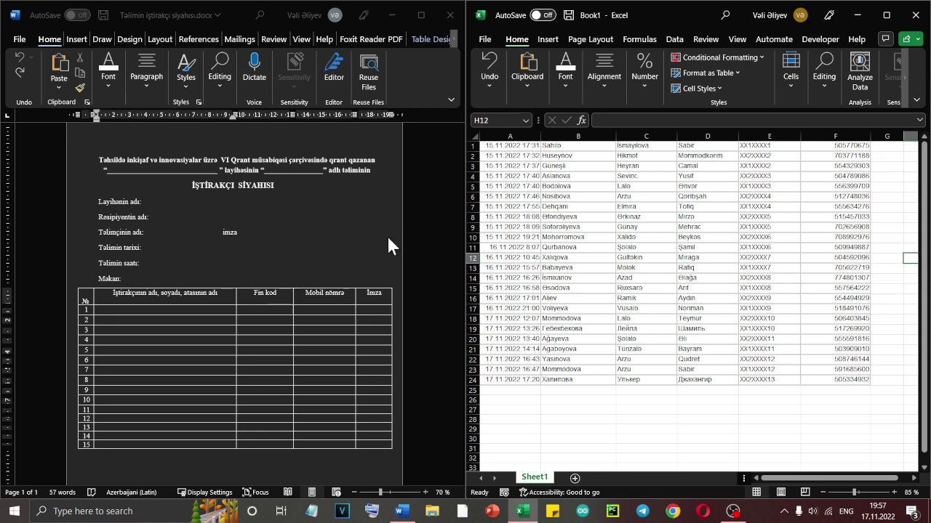
click(234, 305)
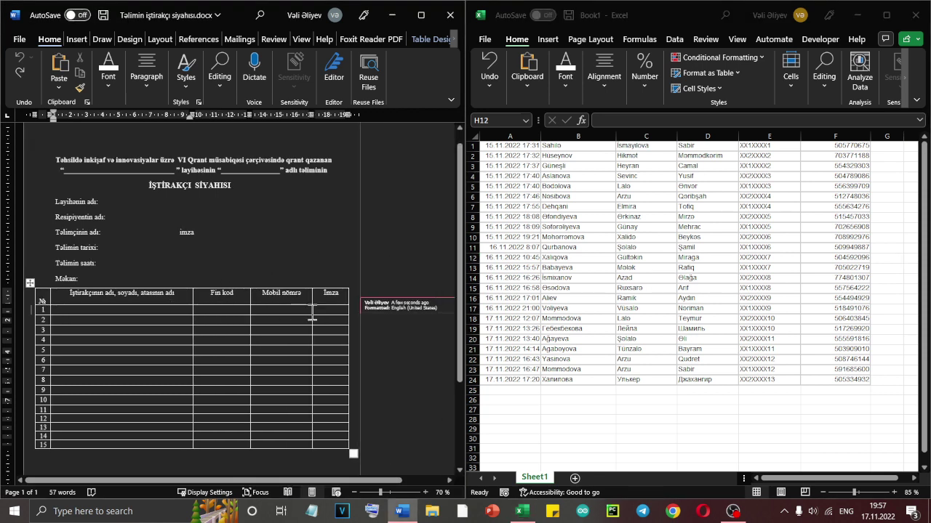
click(197, 379)
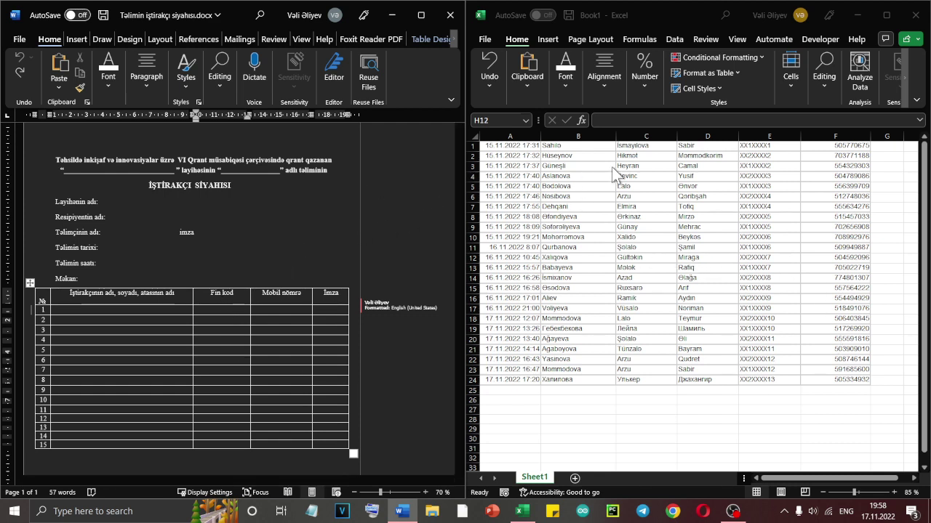
click(705, 206)
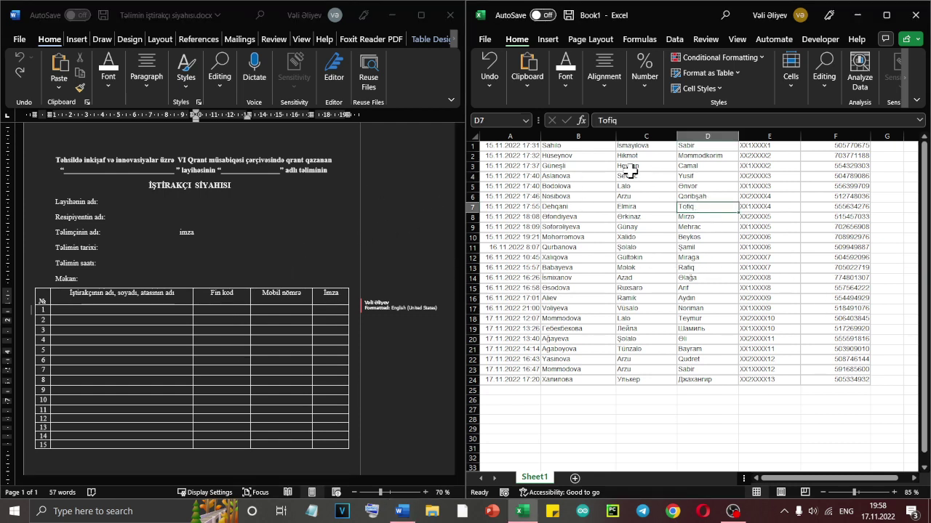
click(595, 146)
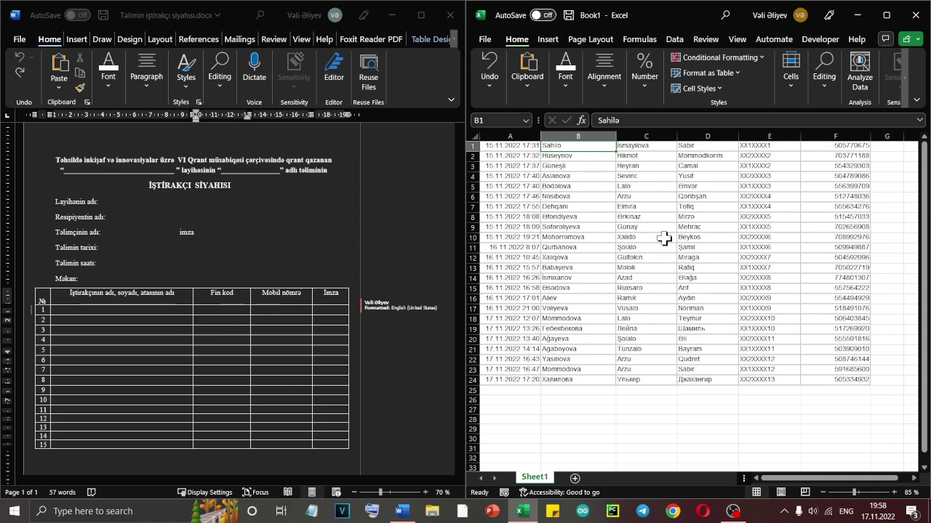
click(587, 176)
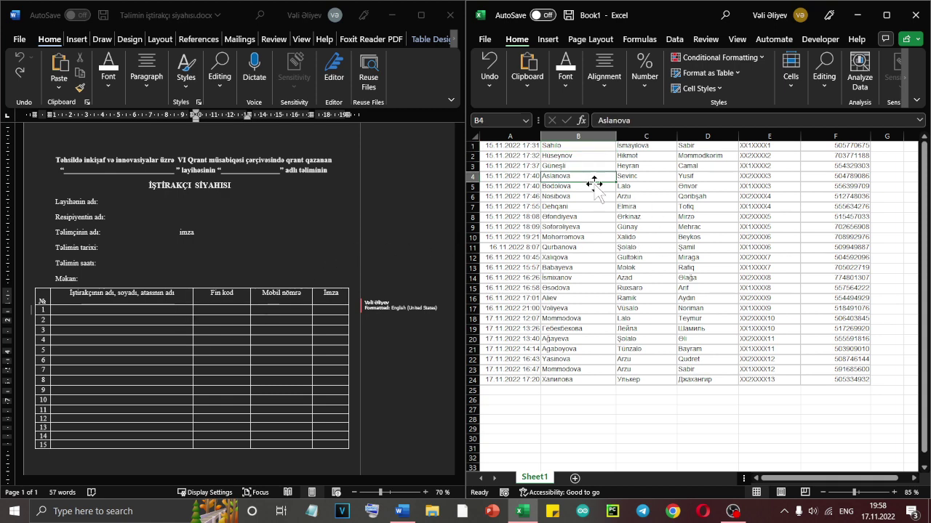
Maximize the Excel workbook window and delete column A containing the registration dates and times.
click(887, 15)
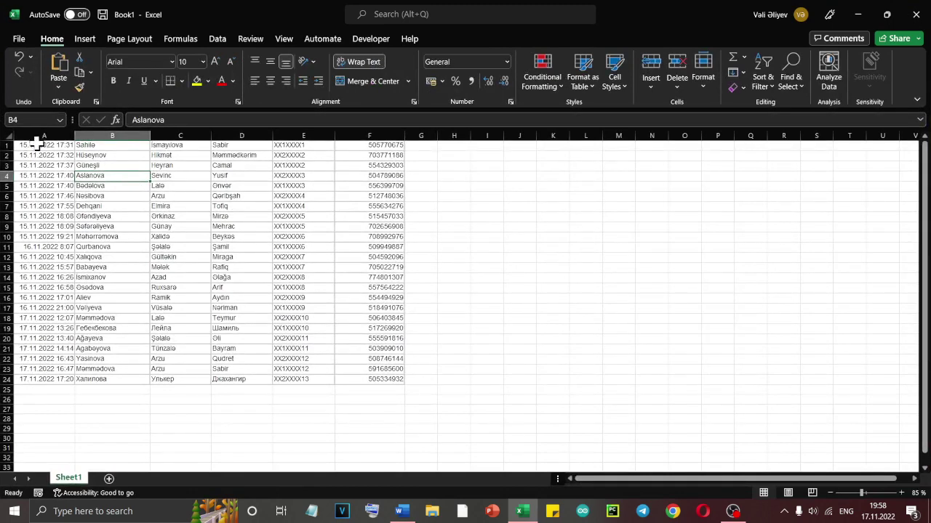
click(43, 136)
right_click(40, 136)
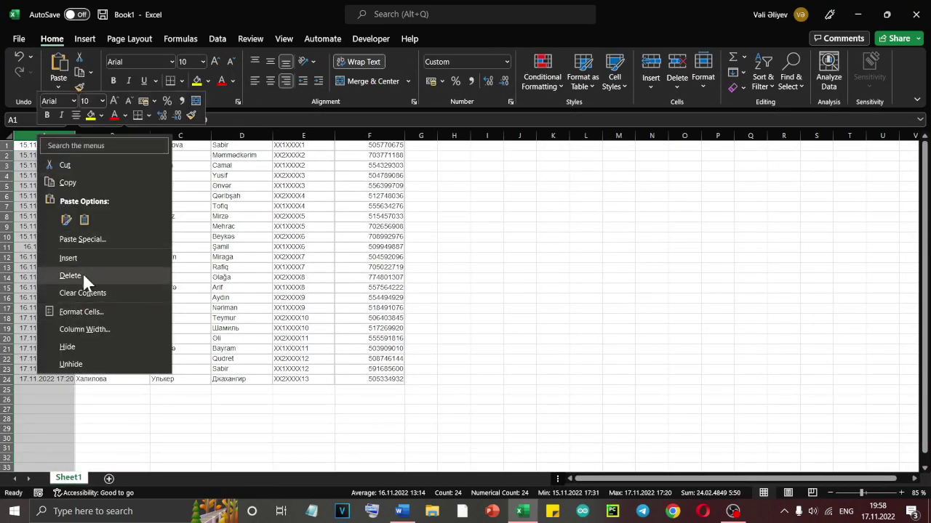
click(69, 275)
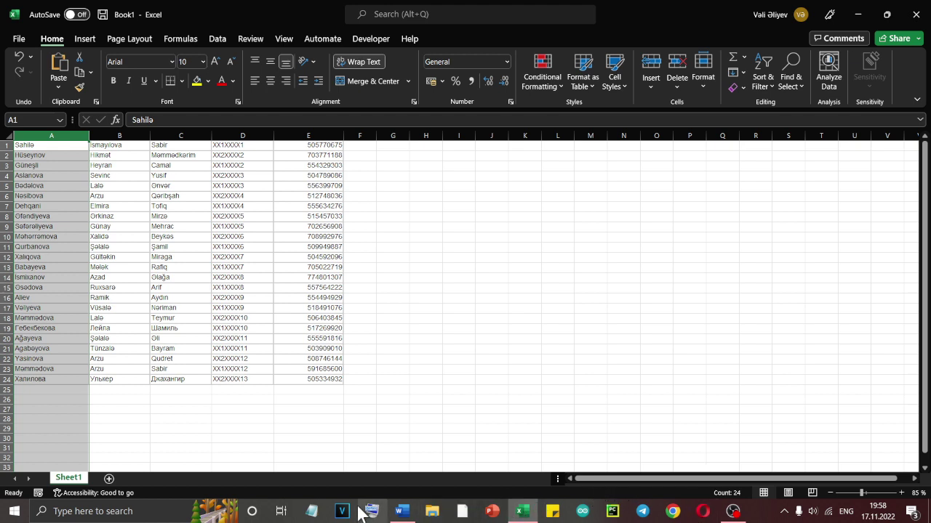
click(400, 514)
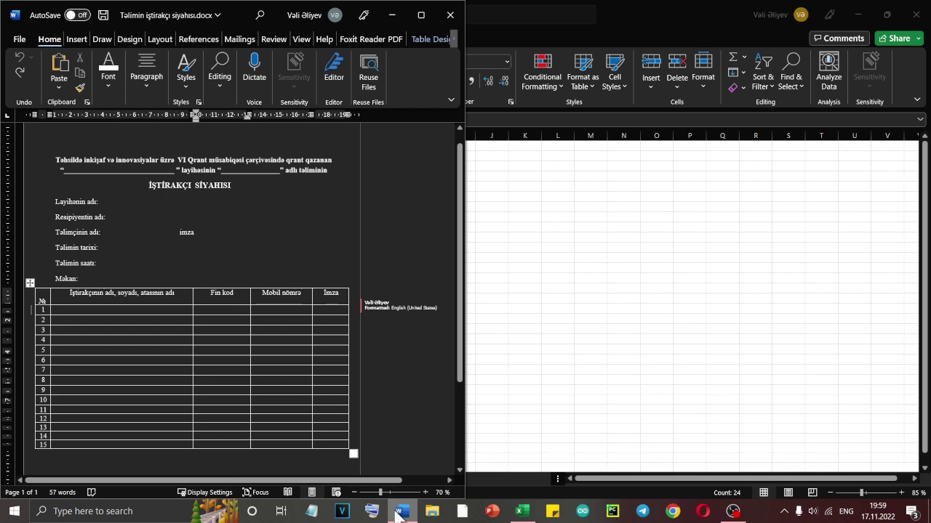
click(399, 513)
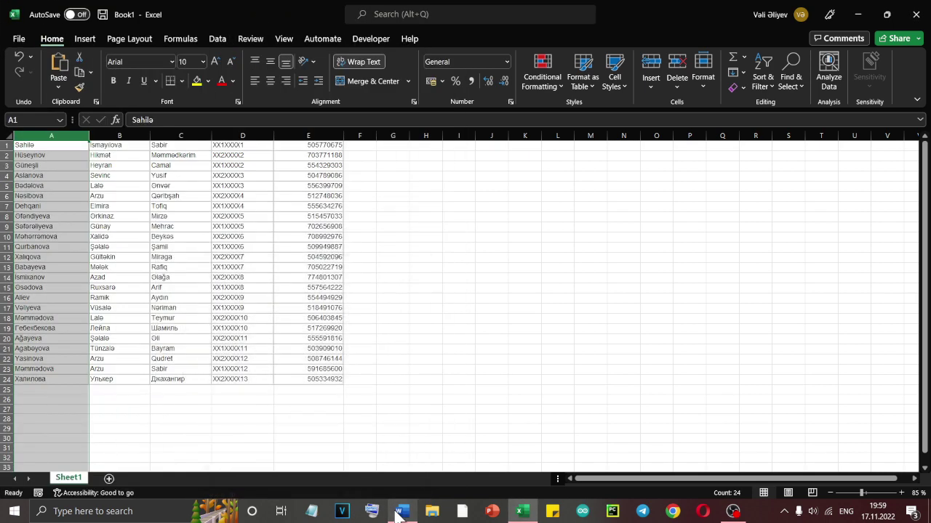
click(137, 175)
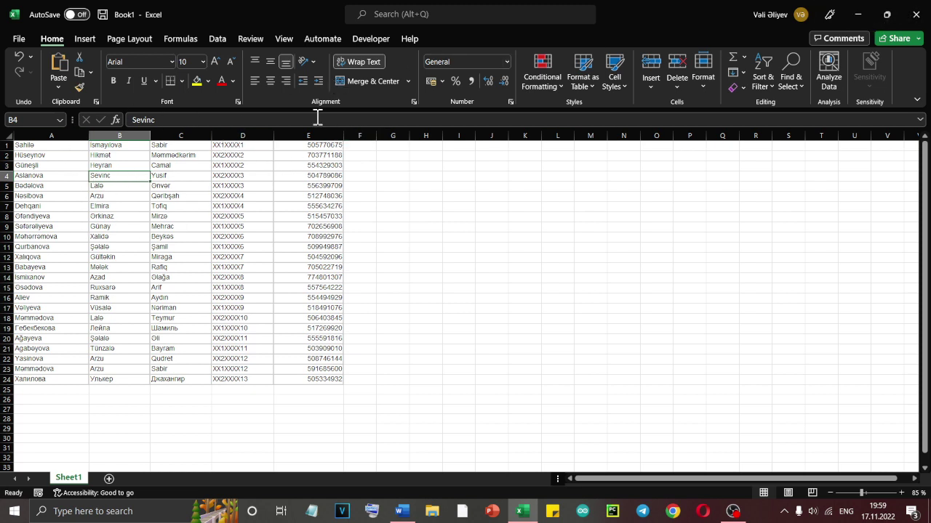
scroll(178, 187, up, 1)
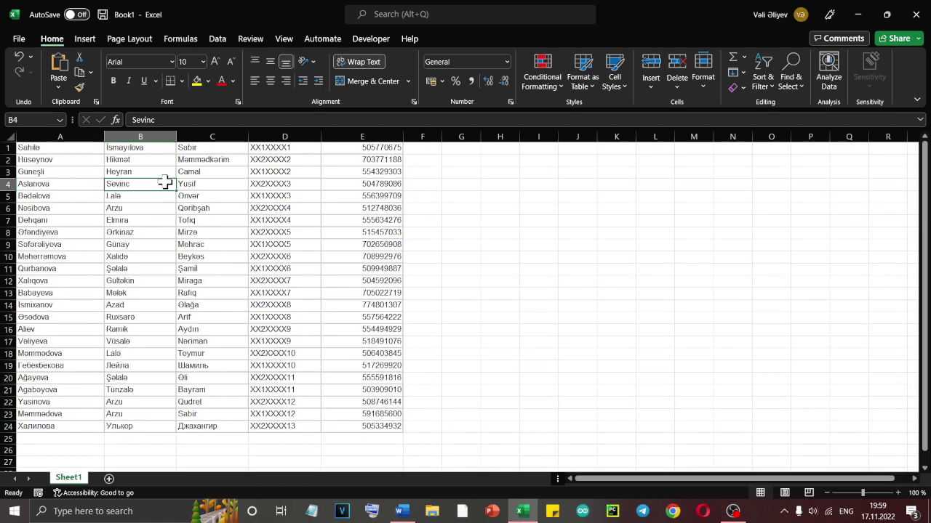
click(63, 149)
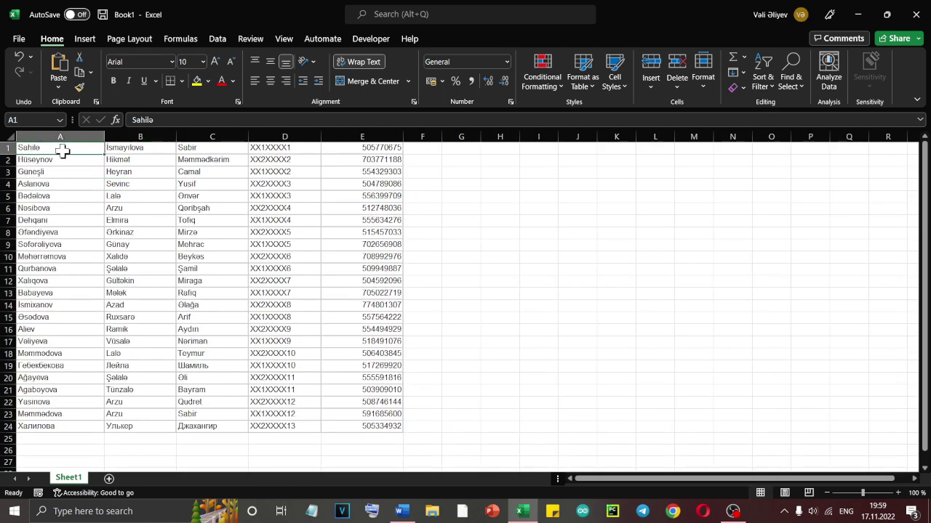
double_click(63, 149)
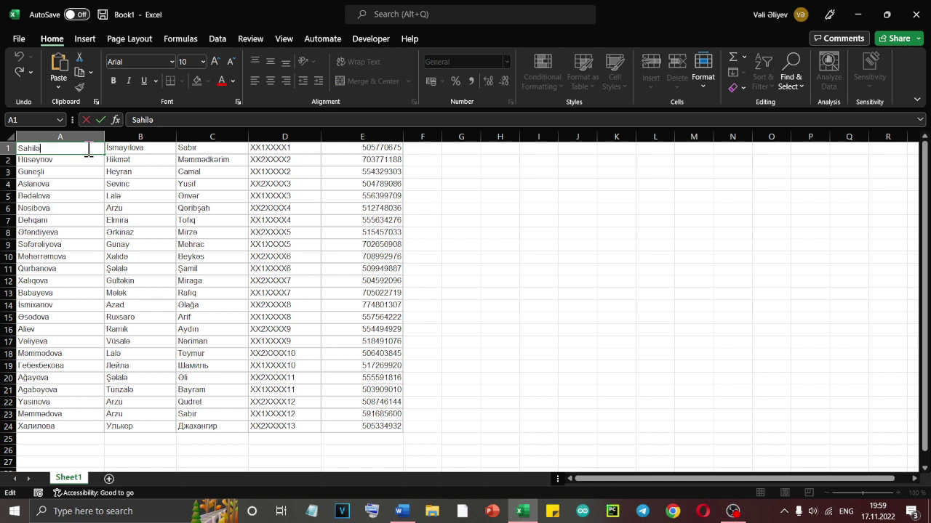
click(66, 171)
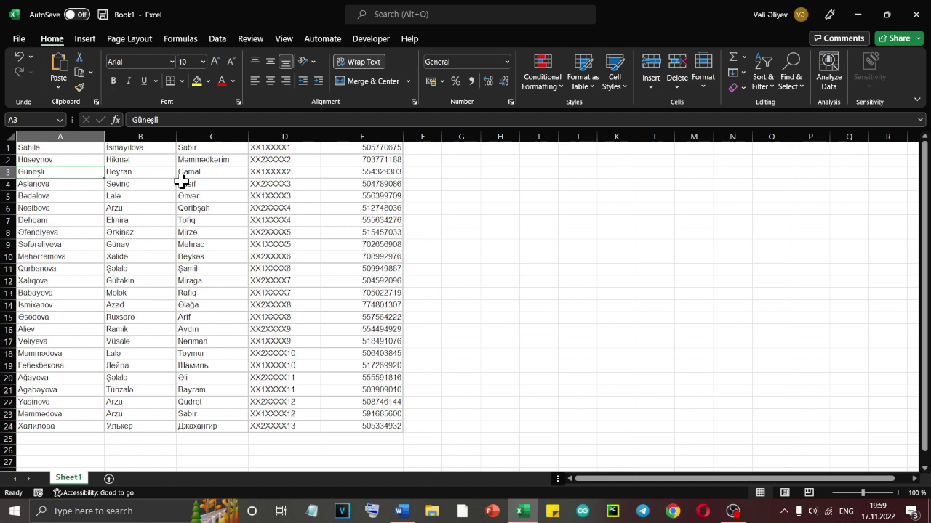
Insert two blank columns between the first and second name columns, and narrow the new column B.
right_click(137, 136)
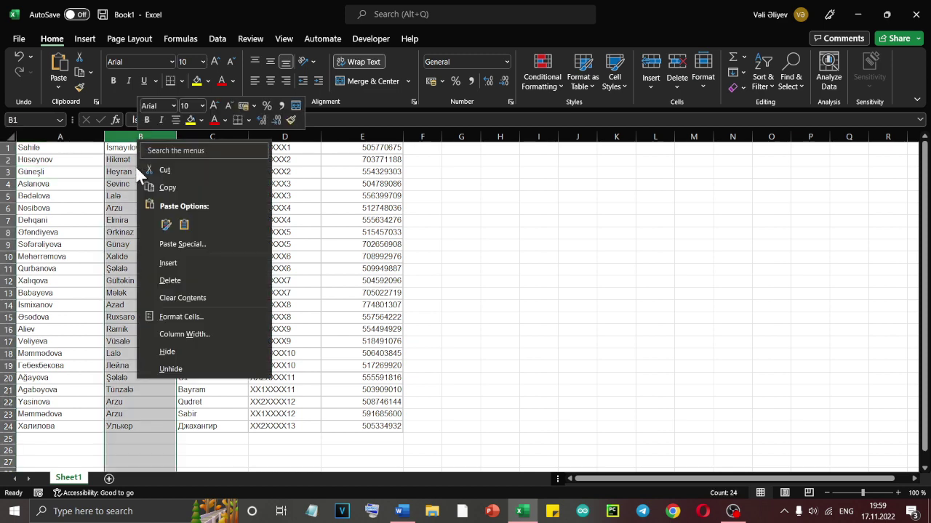
click(176, 260)
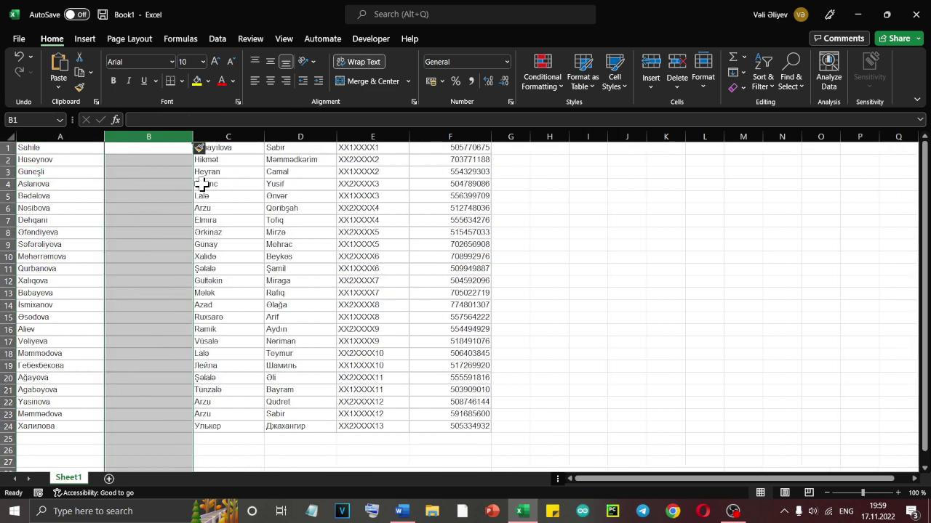
right_click(222, 138)
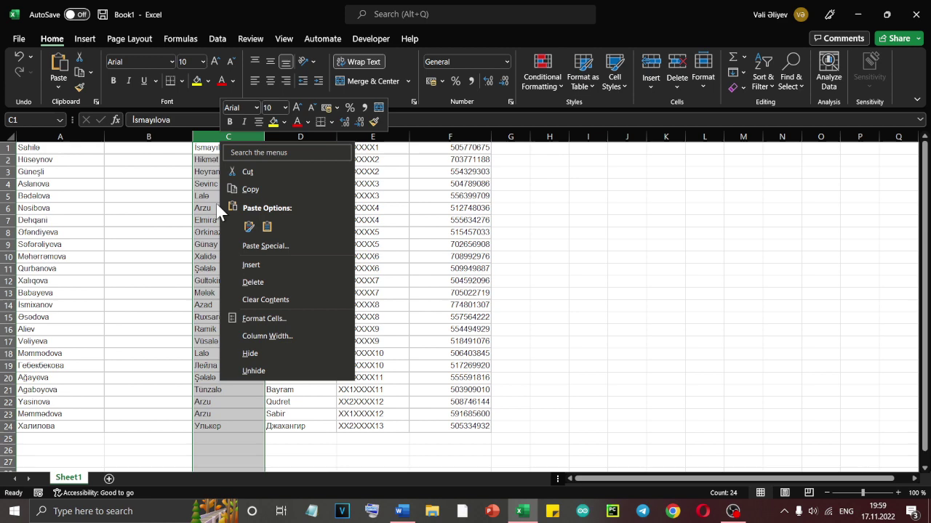
click(260, 264)
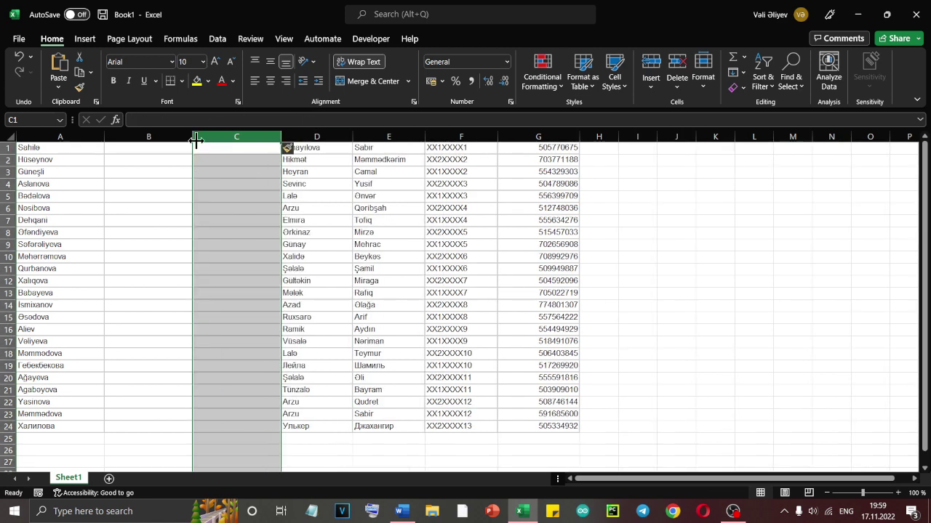
drag(194, 137, 131, 137)
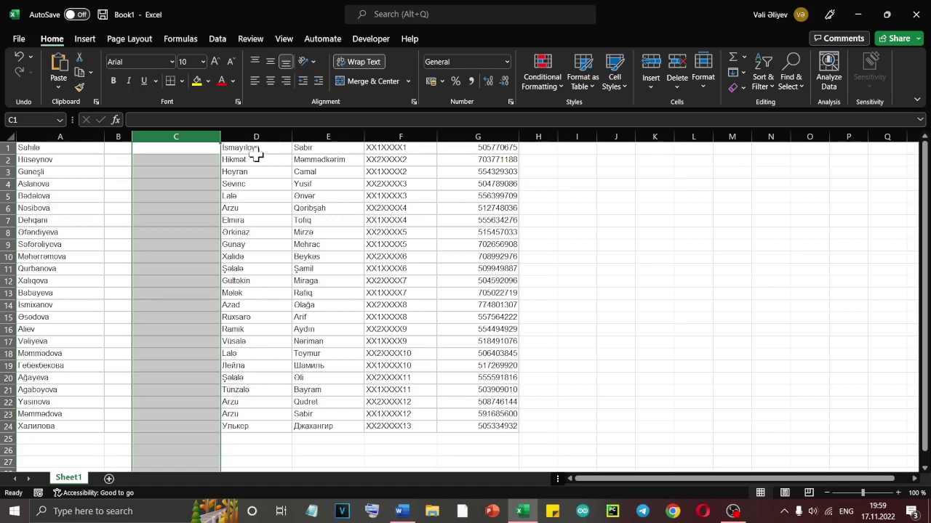
Insert two blank columns between name columns D and E, and narrow the new column E.
click(305, 137)
right_click(308, 138)
click(336, 265)
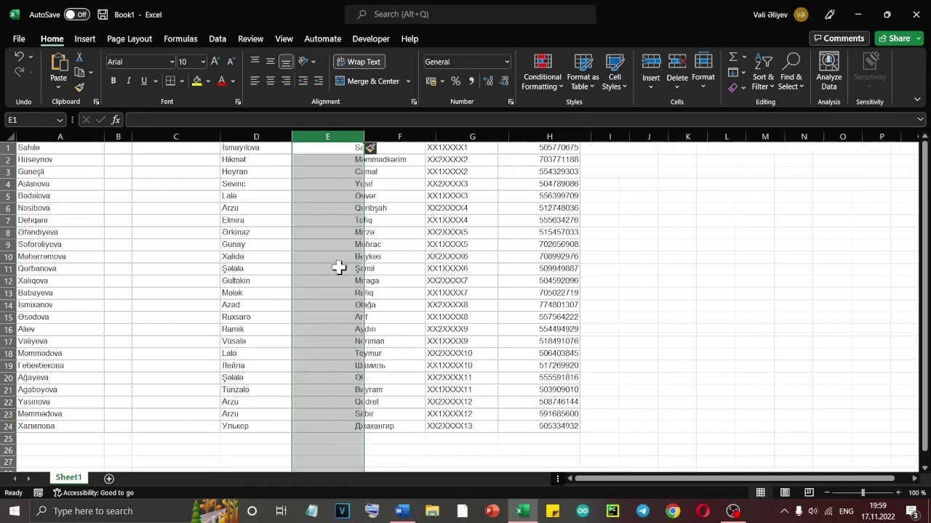
click(411, 137)
right_click(415, 140)
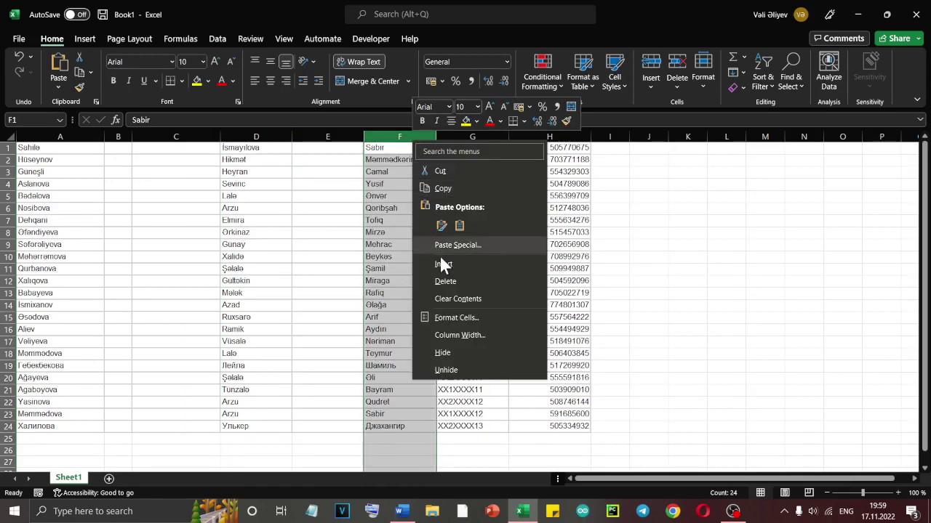
click(444, 266)
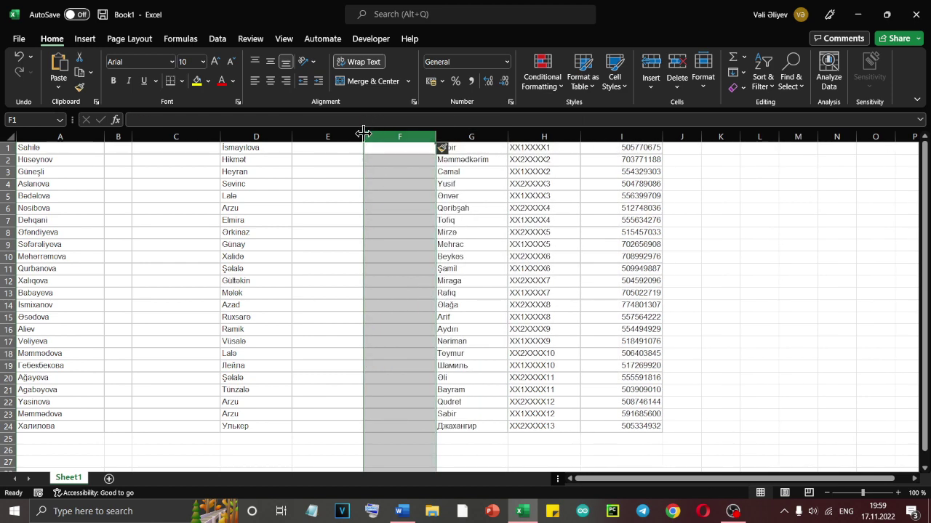
drag(363, 133, 322, 133)
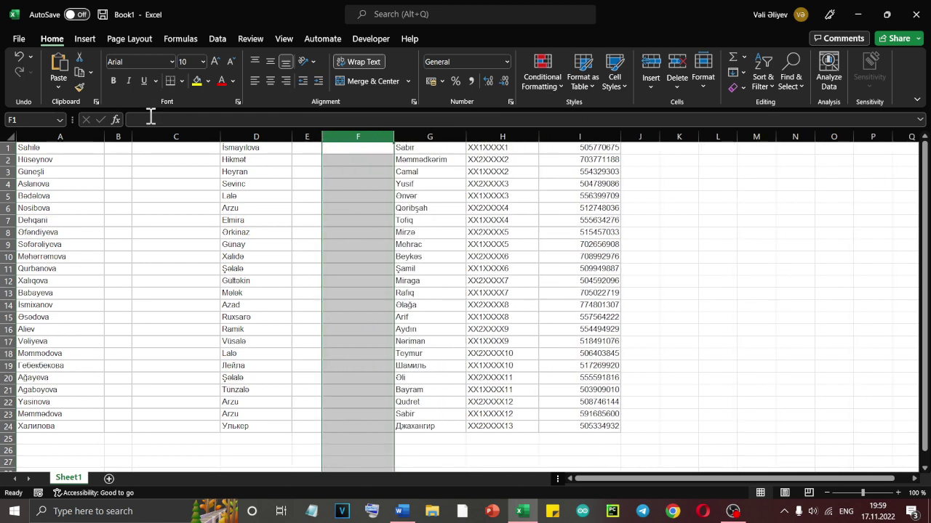
Enter a single space in cell B1 and fill it down through B24.
click(127, 145)
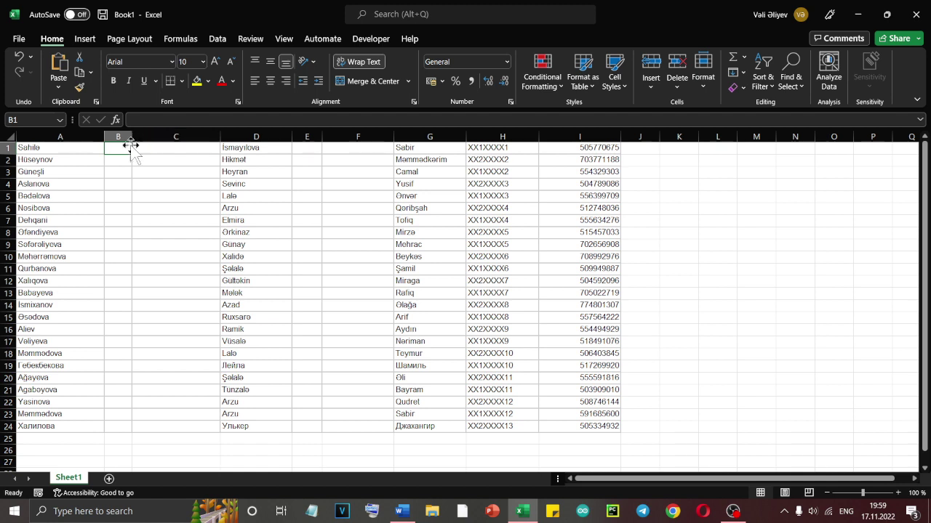
double_click(124, 149)
key(Escape)
drag(133, 153, 101, 434)
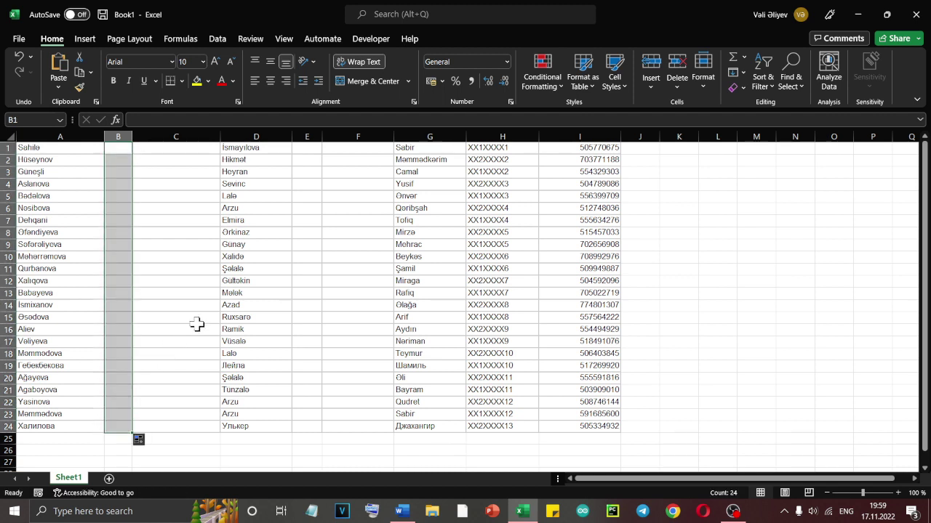
Enter a single space in cell E1 and fill it down through E24.
click(306, 150)
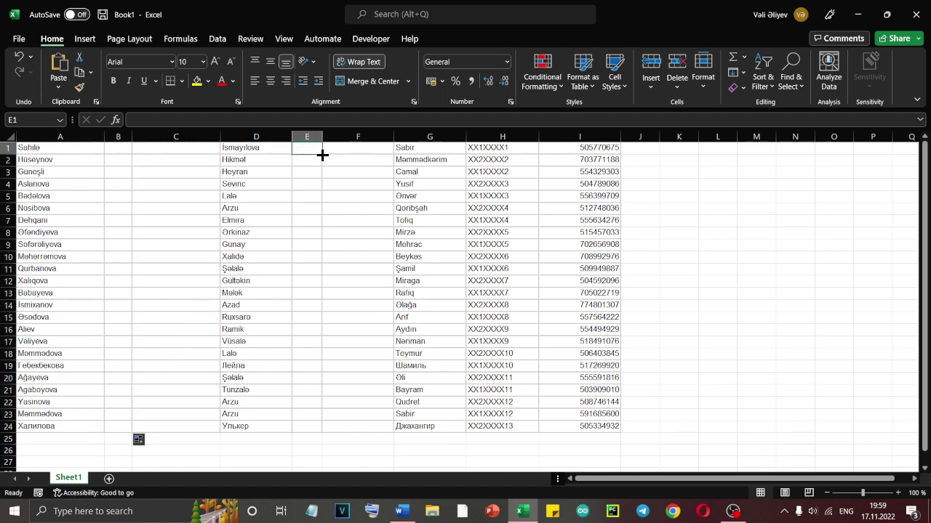
key(F2)
key(Return)
click(309, 147)
drag(322, 154, 294, 429)
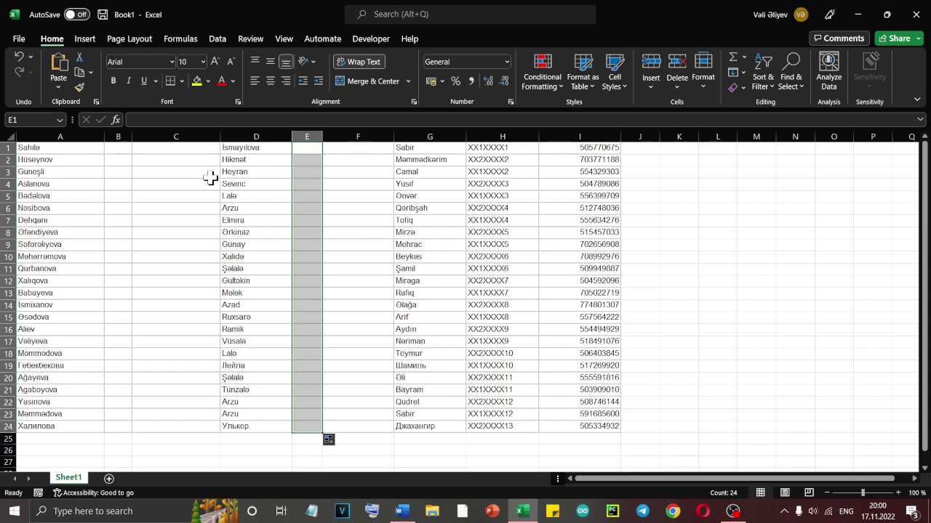
Enter =CONCAT(A1;B1) in cell C1 and fill the formula down through C24.
click(176, 148)
text(=)
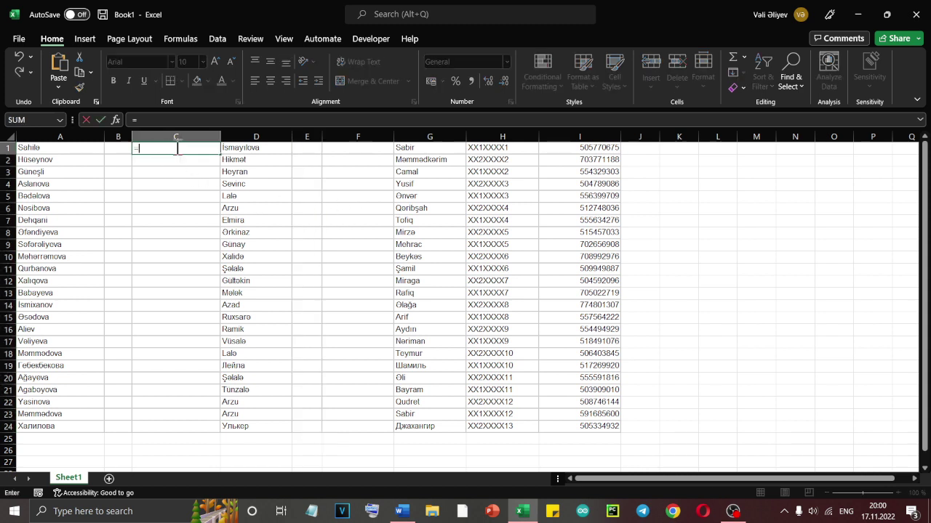
text(CON)
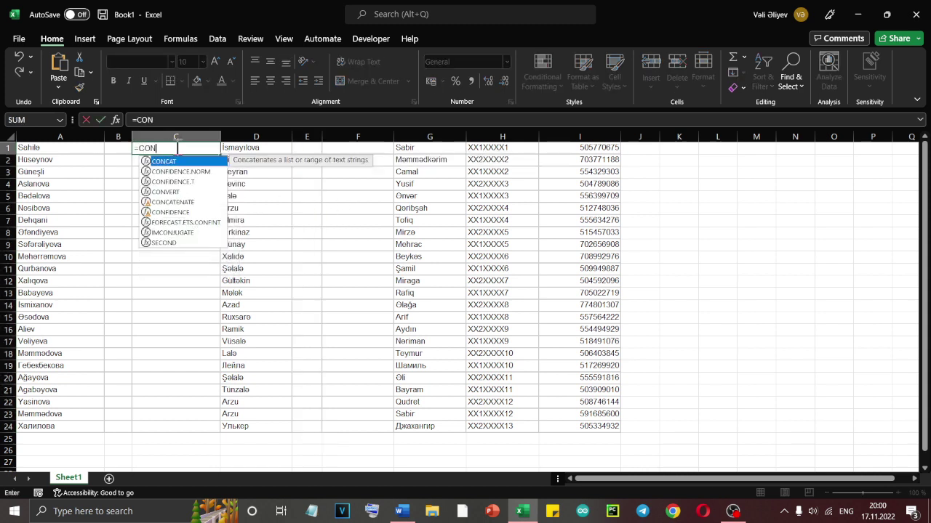
key(Tab)
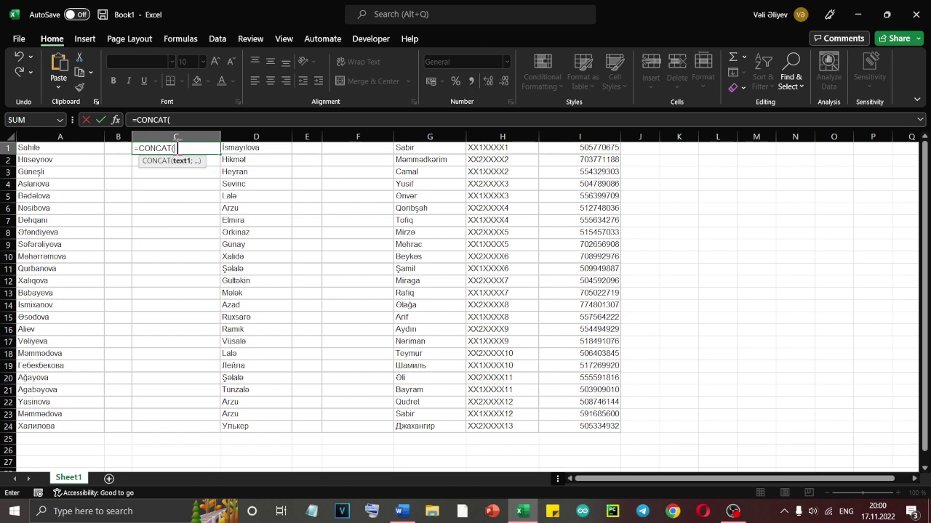
click(98, 150)
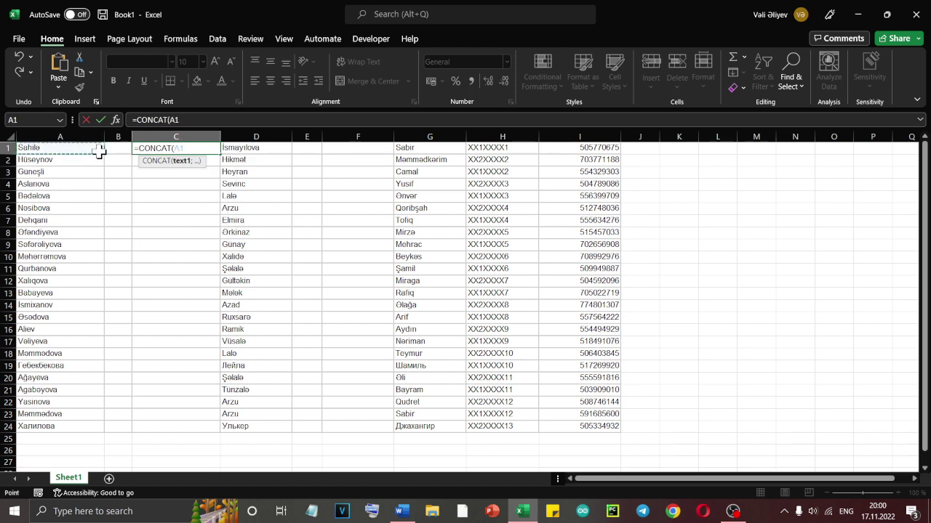
key(F8)
key(BackSpace)
key(BackSpace)
text(;)
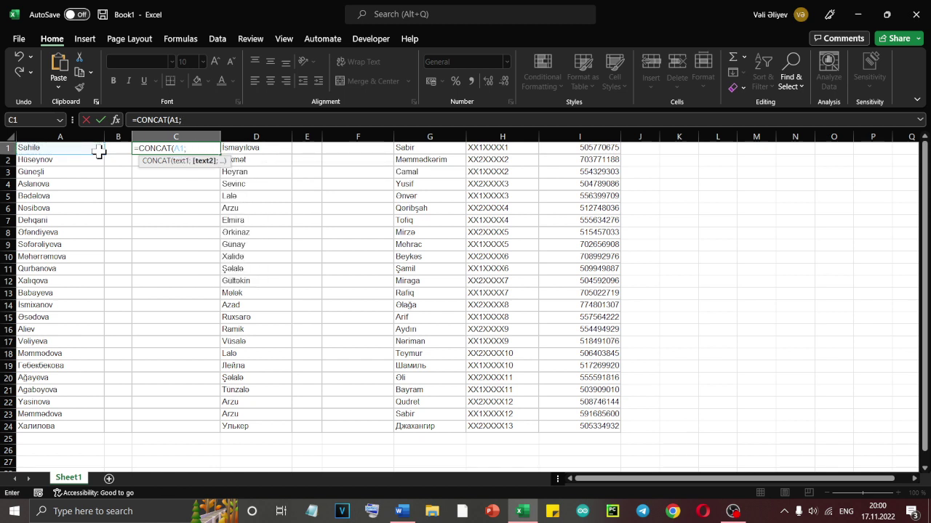
click(122, 150)
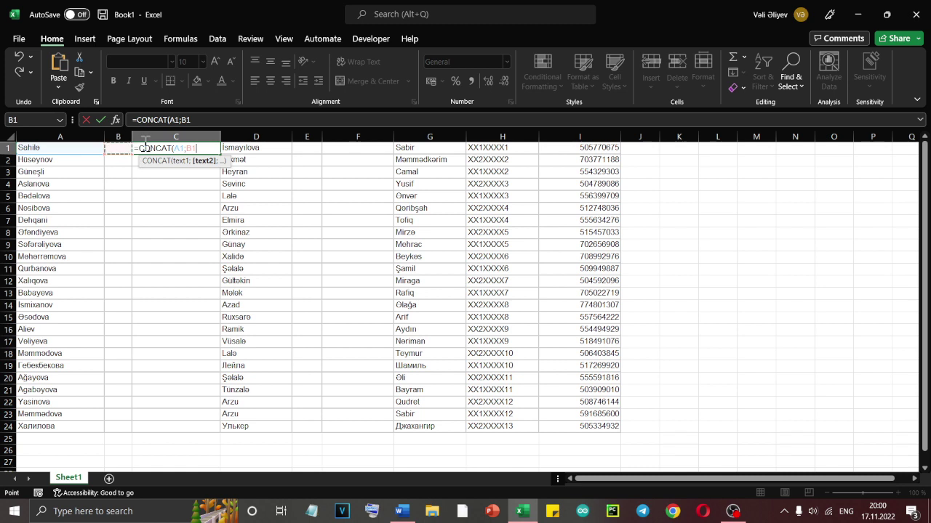
text())
key(Return)
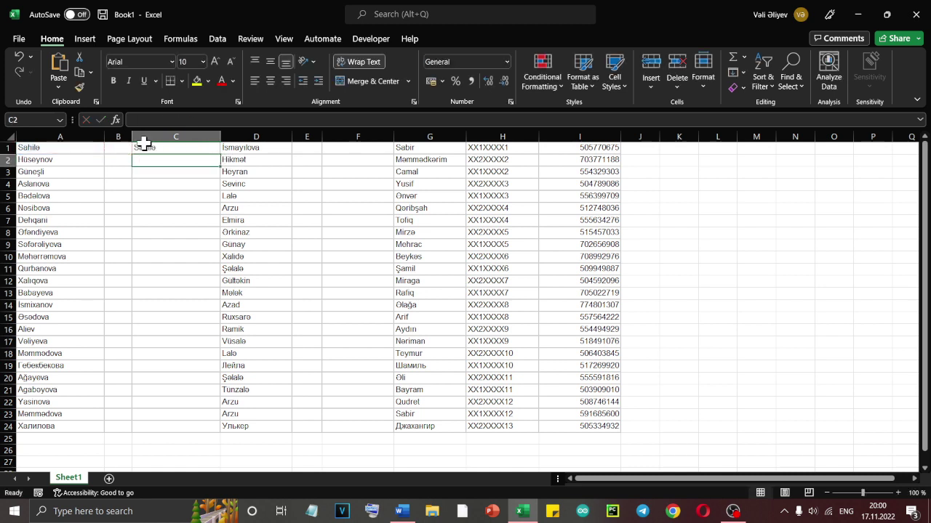
click(201, 147)
drag(220, 154, 190, 431)
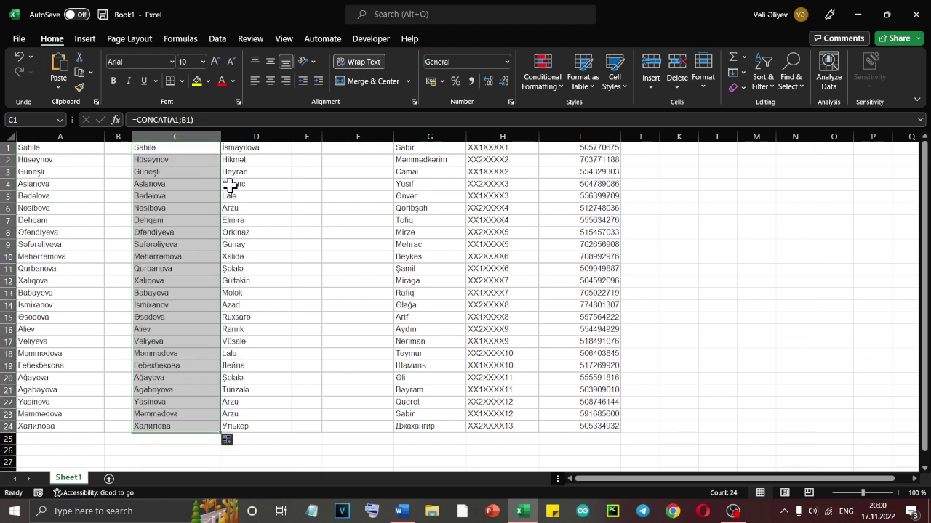
Enter =CONCAT(D1;E1) in cell F1 and fill the formula down through F24.
click(341, 148)
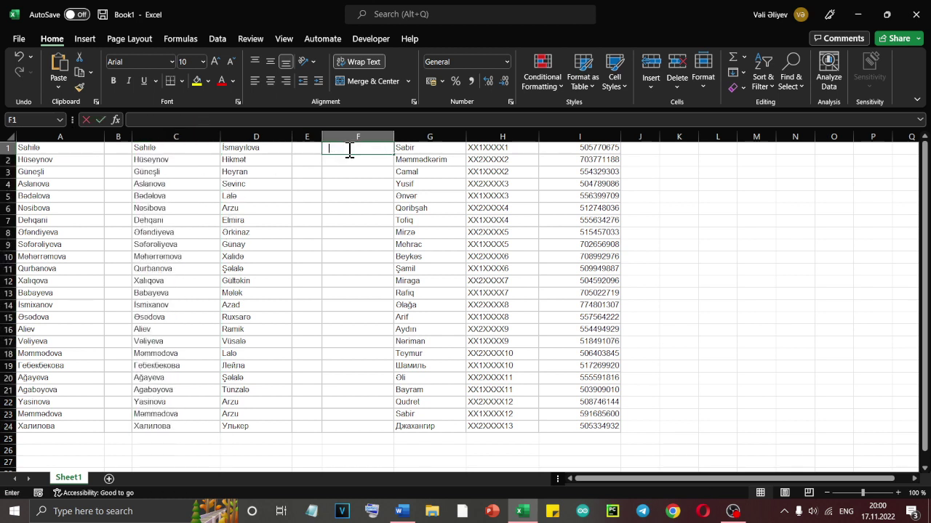
text(=CON)
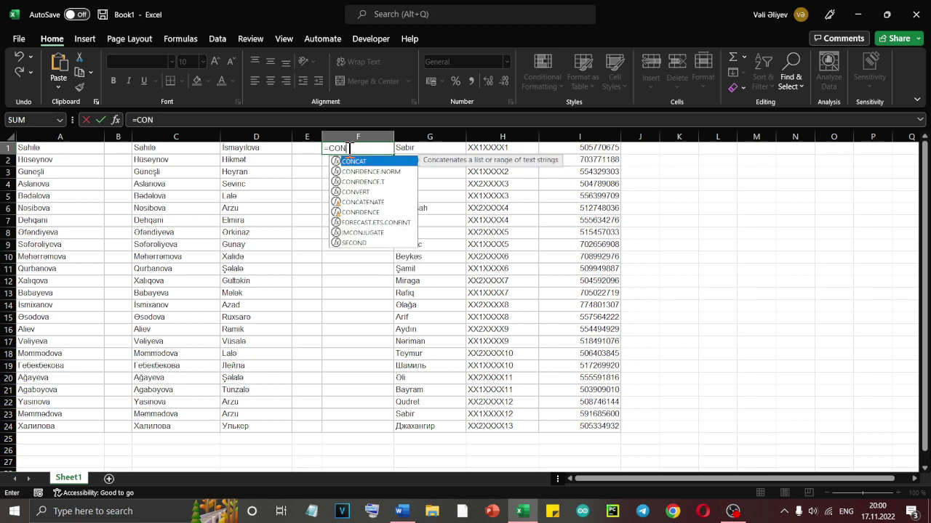
key(Tab)
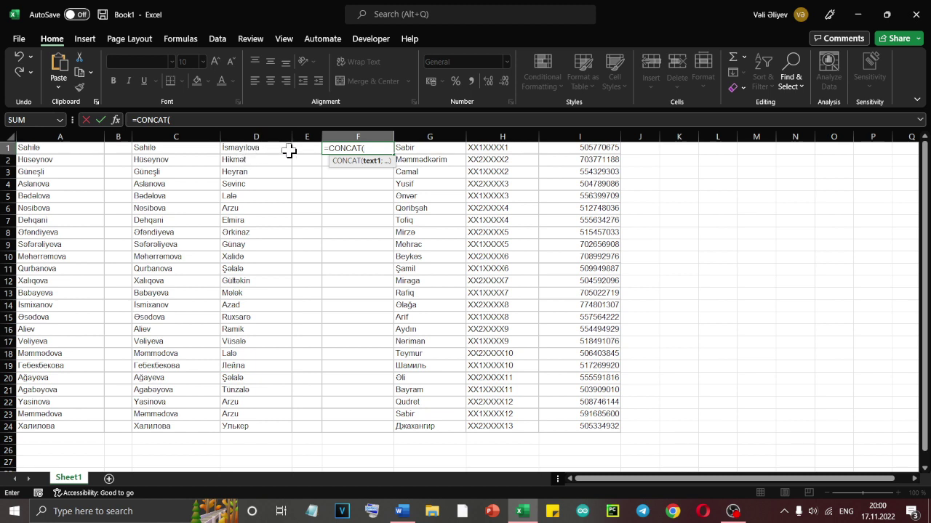
click(266, 148)
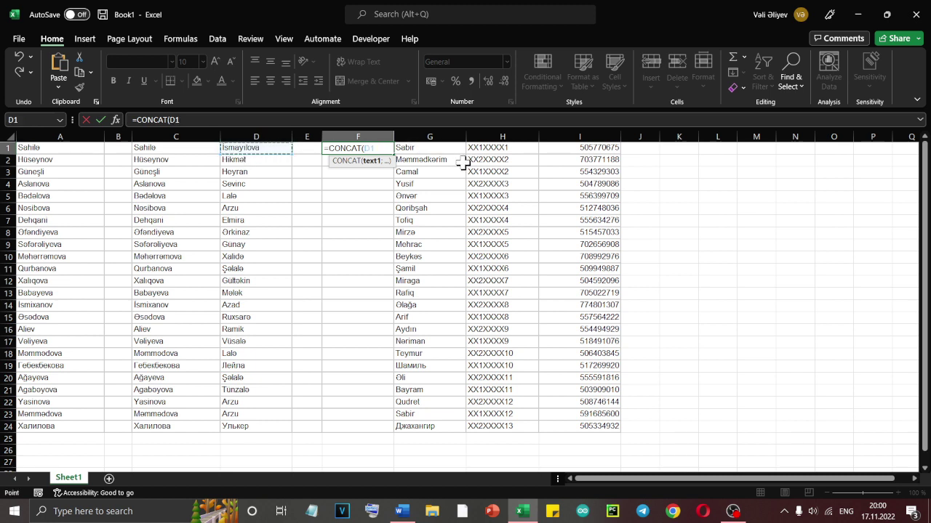
text(;)
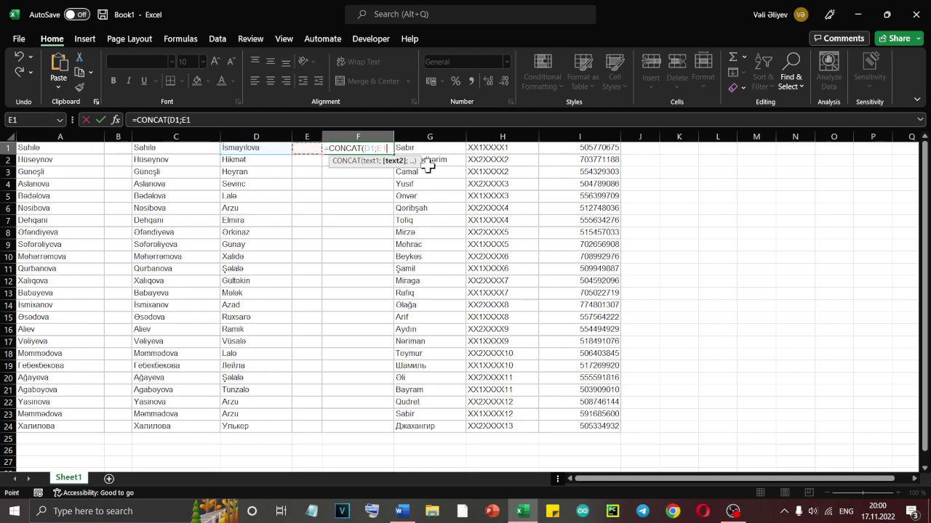
text())
key(Return)
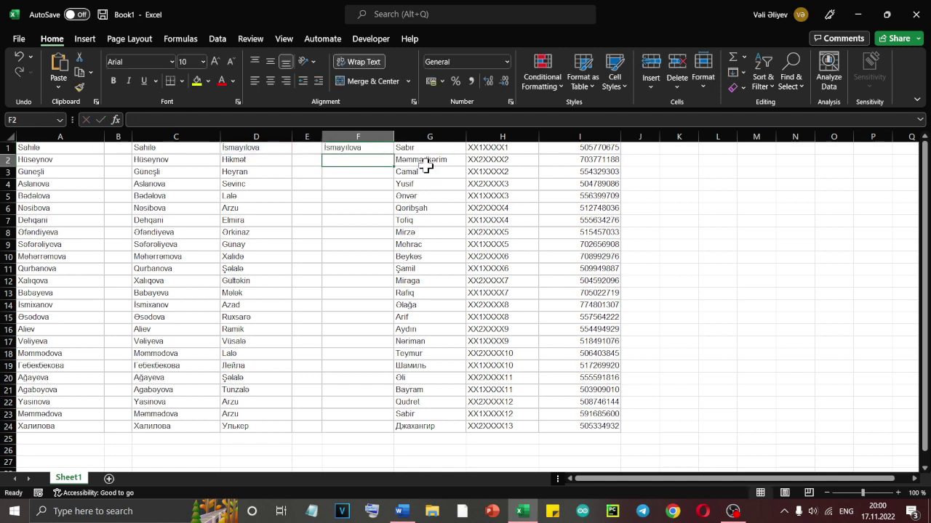
click(376, 149)
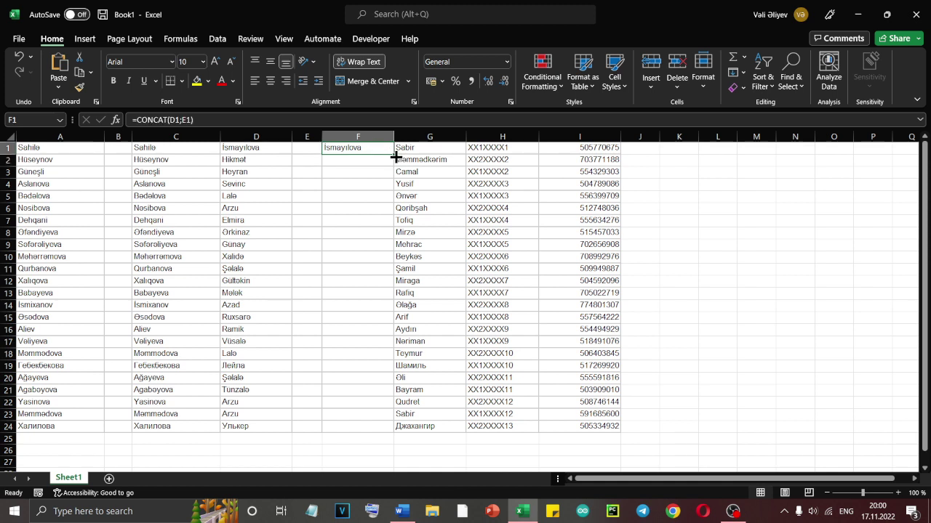
drag(395, 156, 363, 434)
click(362, 185)
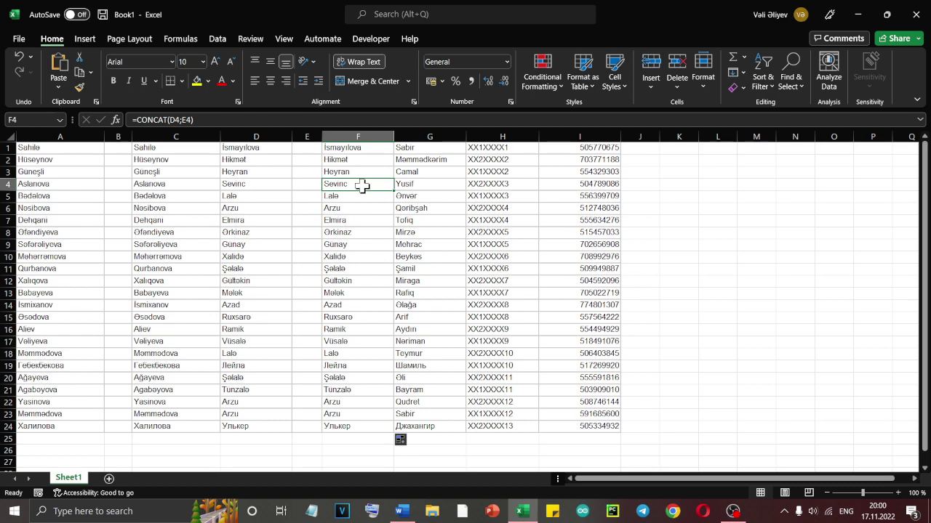
Insert a blank column before column H and widen the new column H to about twice its width.
click(480, 137)
right_click(482, 149)
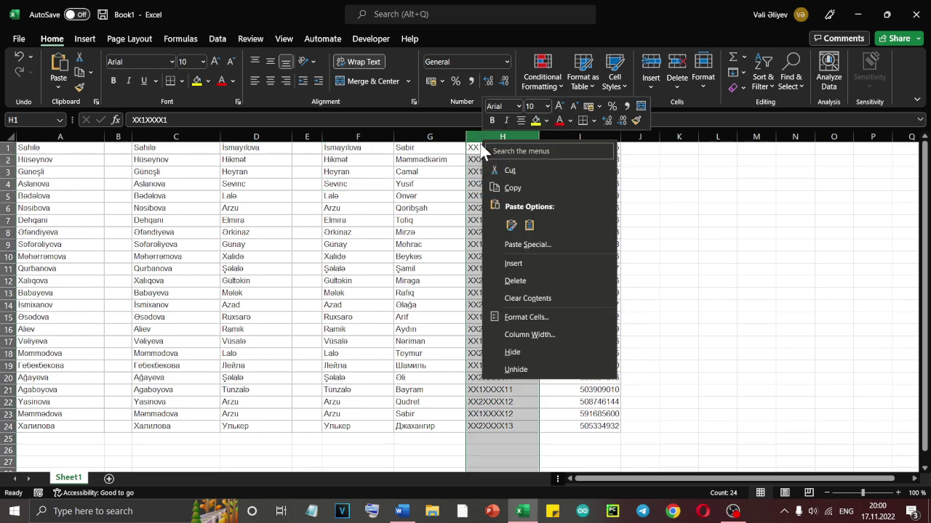
click(522, 263)
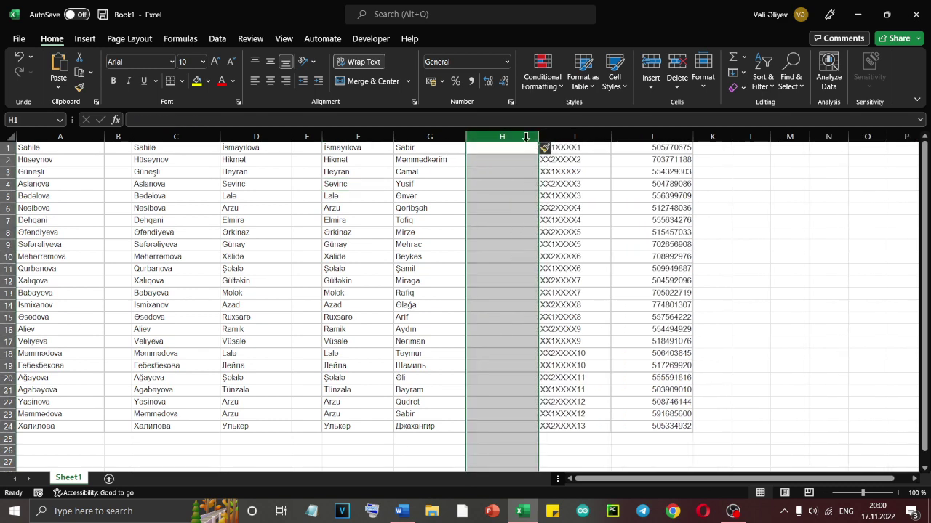
drag(538, 137, 618, 138)
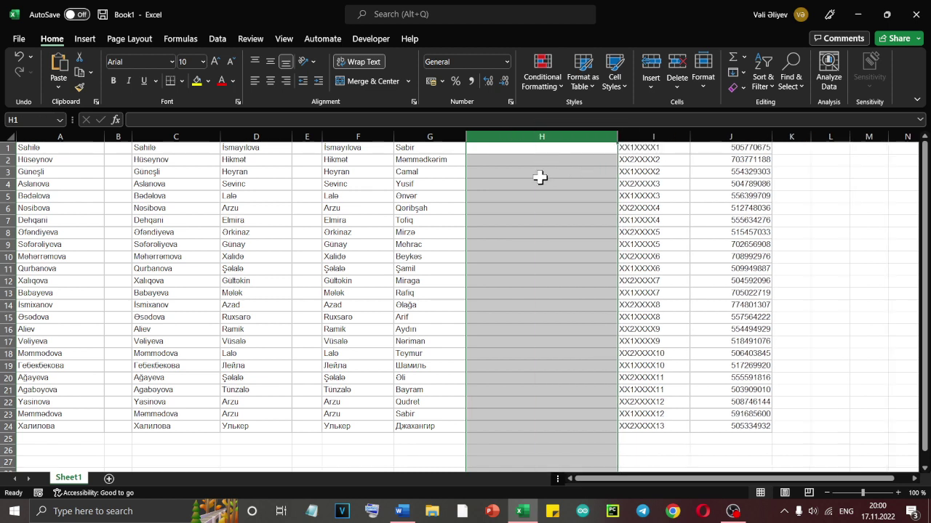
click(490, 172)
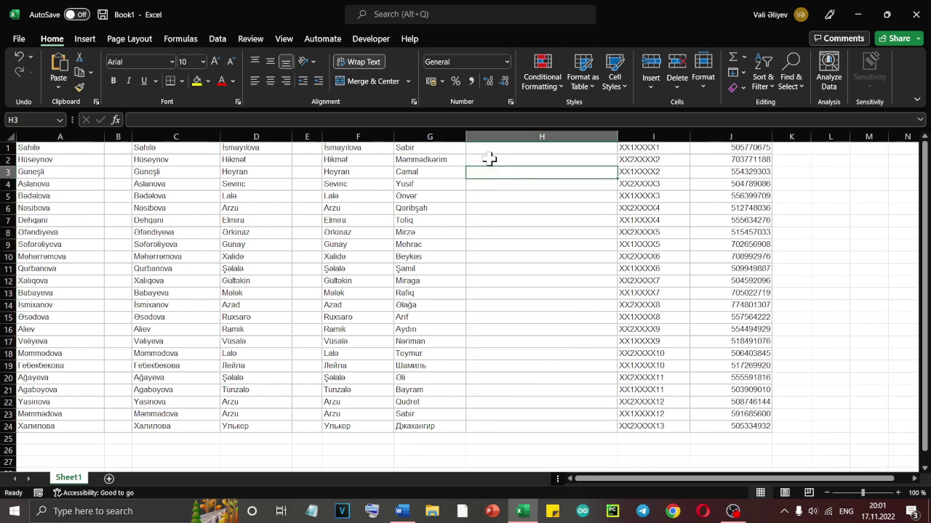
Enter =CONCAT(C1;F1;G1) in cell H1 and fill the formula down through H24.
click(487, 146)
text(=CON)
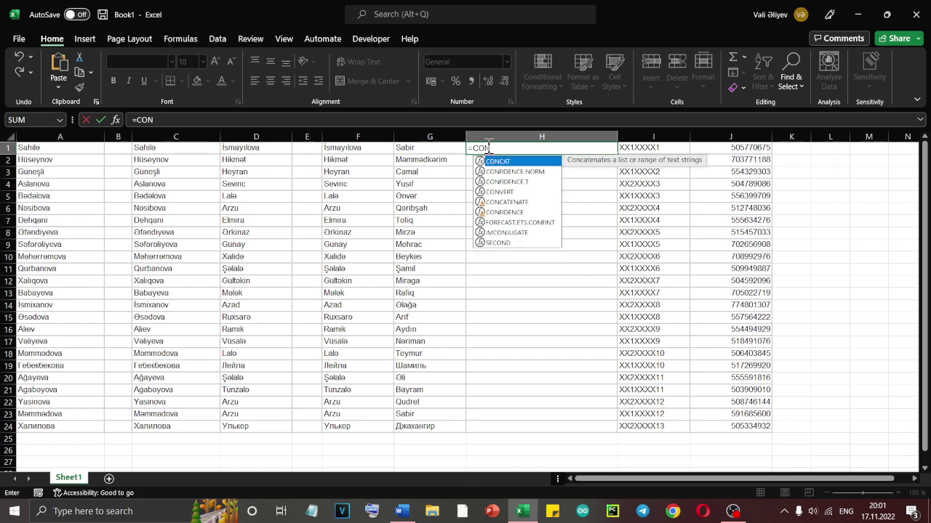
key(Tab)
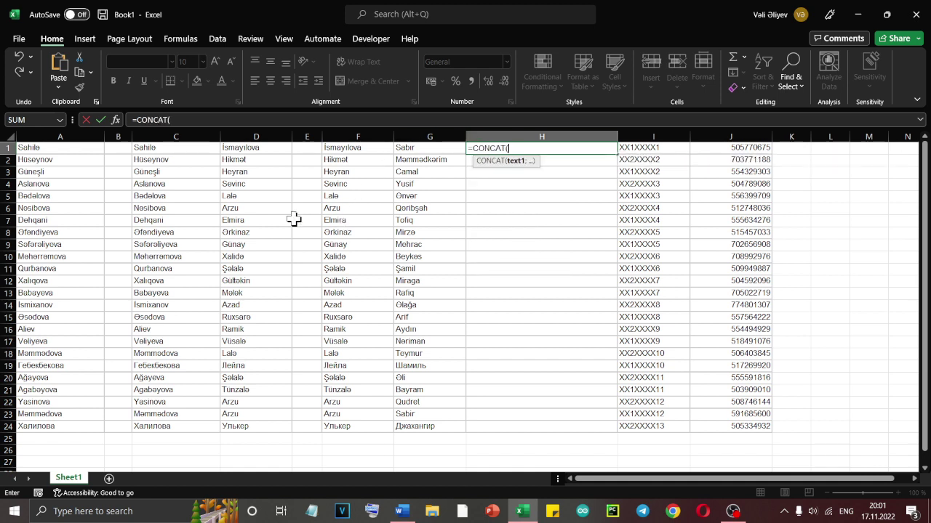
click(179, 150)
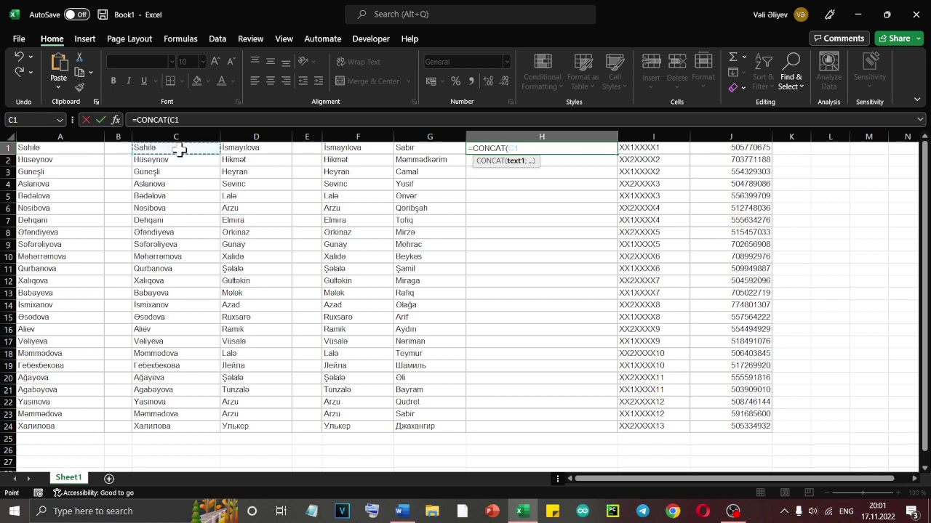
text(:C)
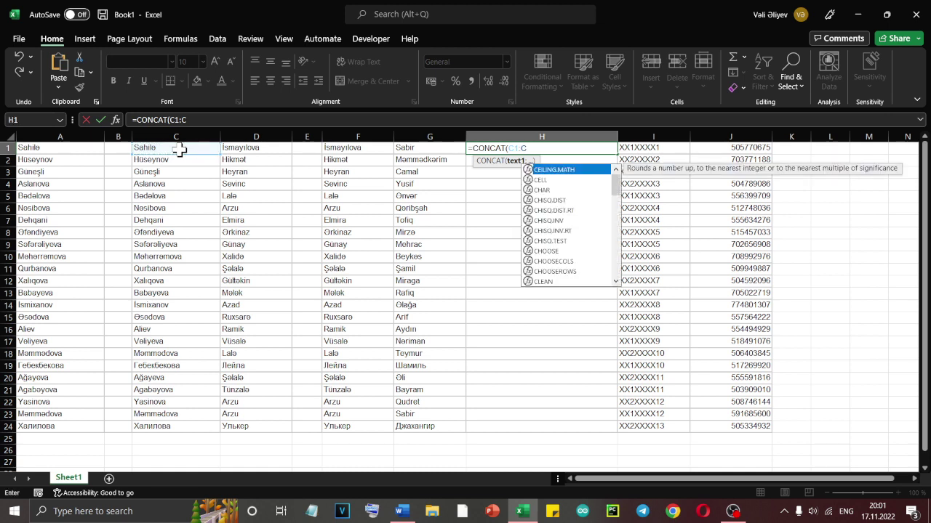
key(BackSpace)
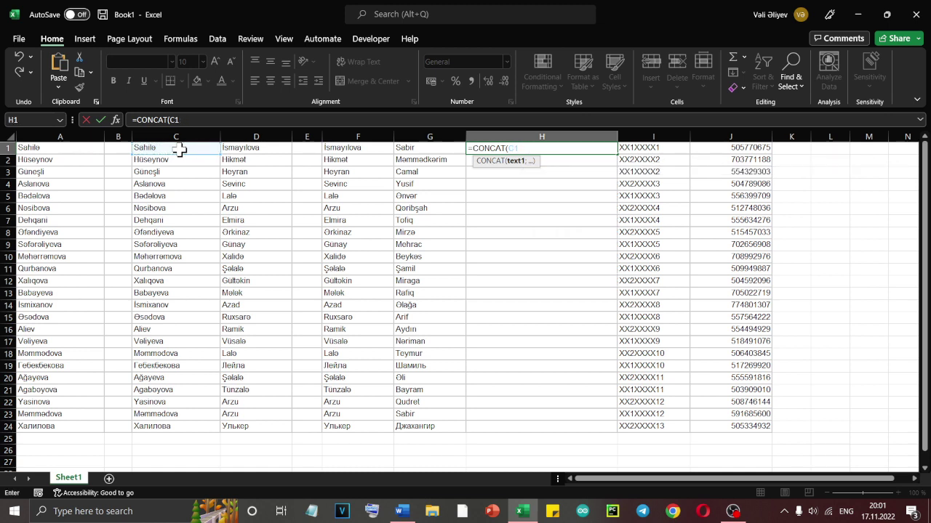
text(;)
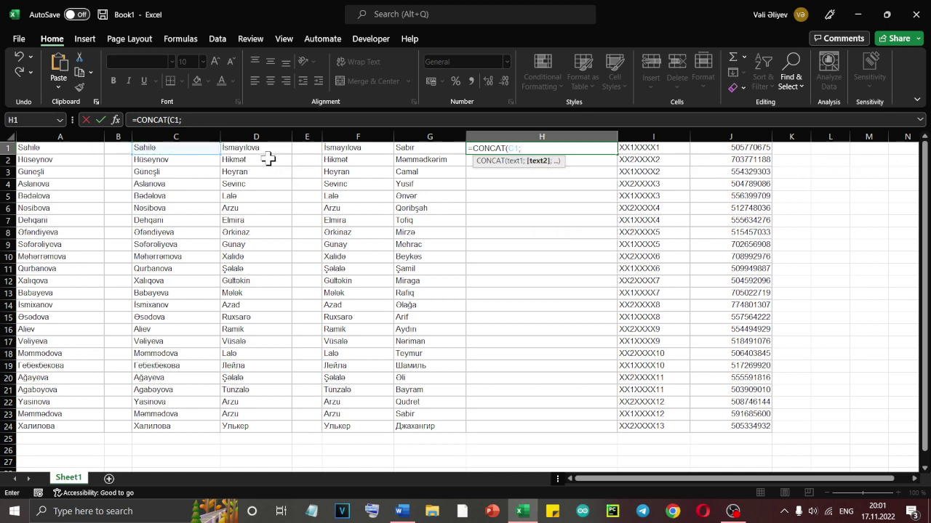
click(355, 148)
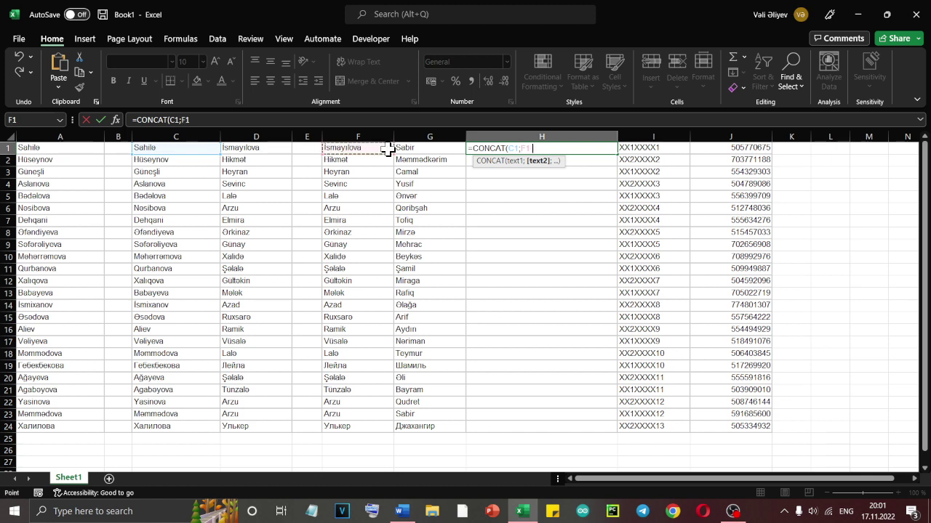
text(;)
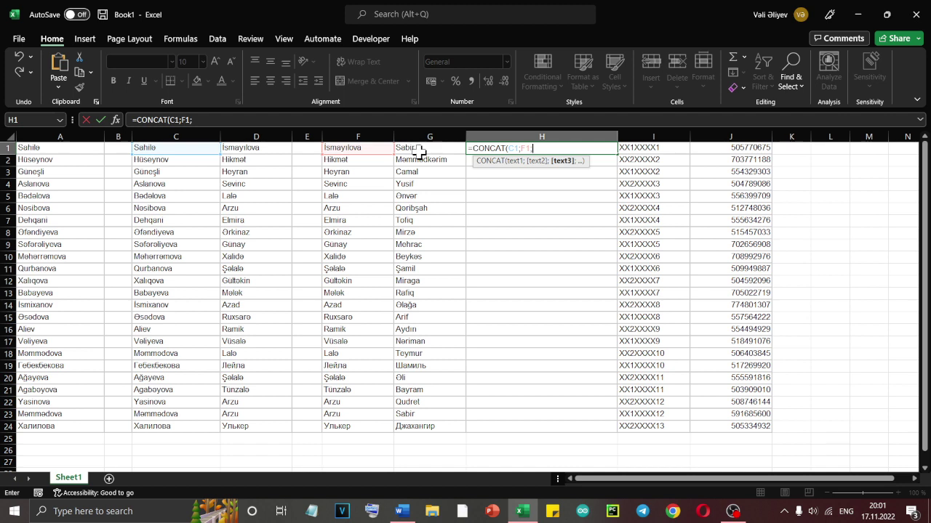
click(422, 150)
text())
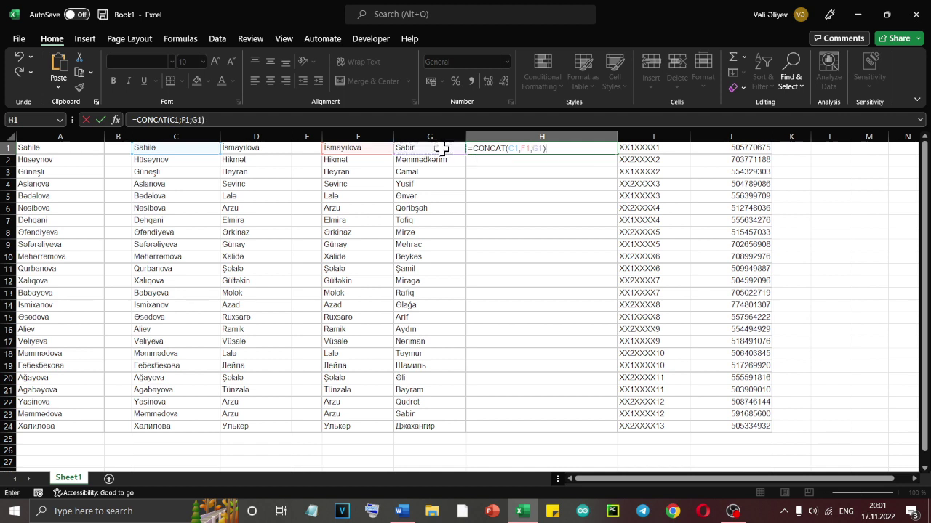
key(Return)
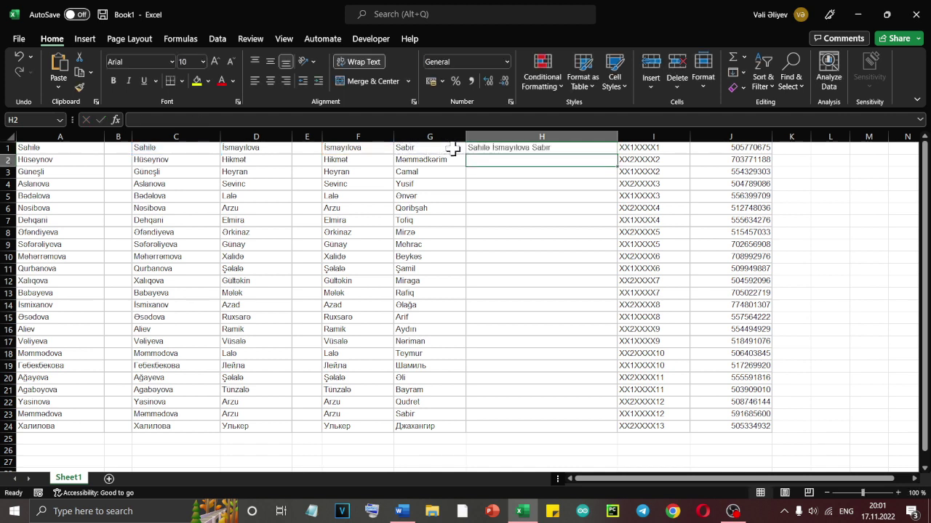
click(530, 150)
drag(619, 155, 580, 432)
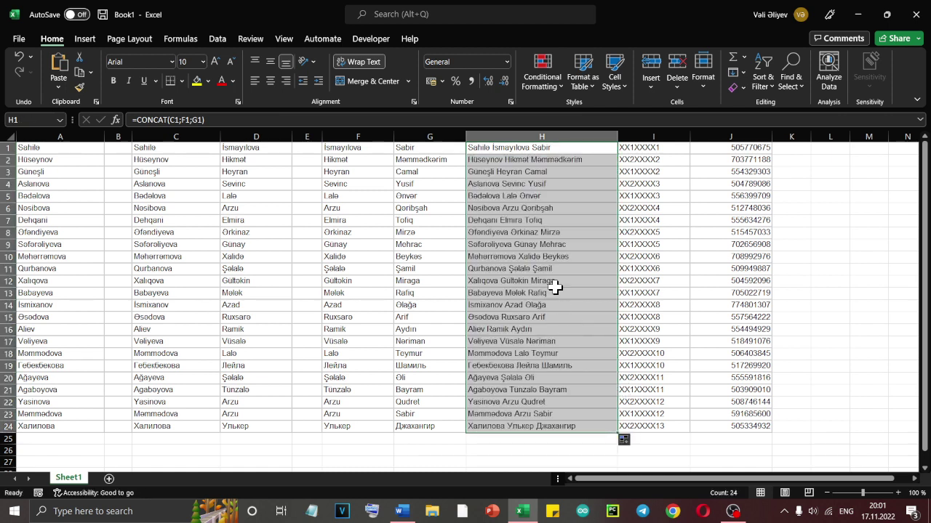
click(573, 261)
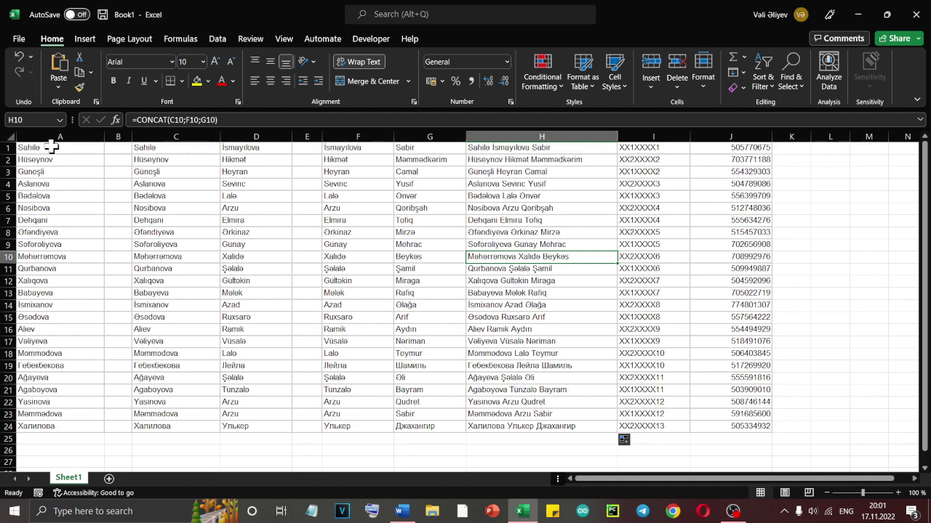
Hide columns A through G, leaving the combined full-name column as the first one shown.
drag(56, 136, 427, 147)
right_click(432, 139)
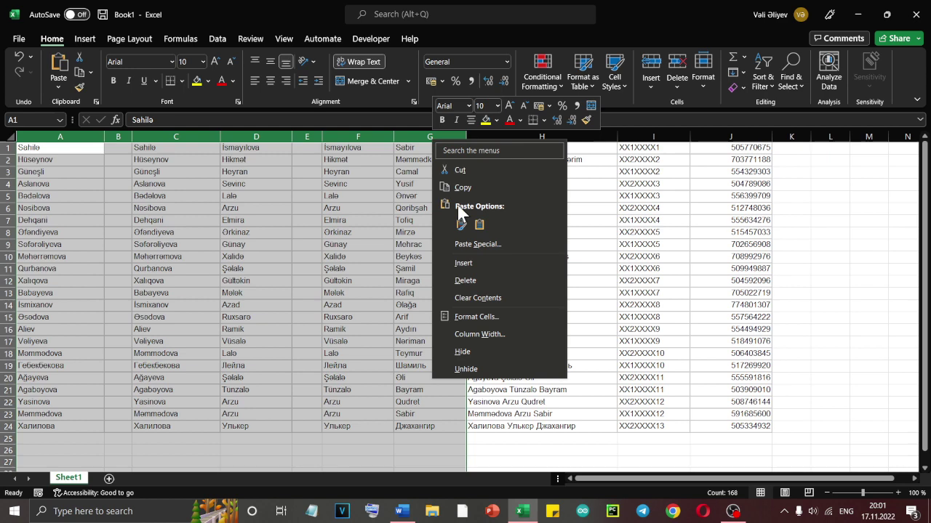
click(474, 350)
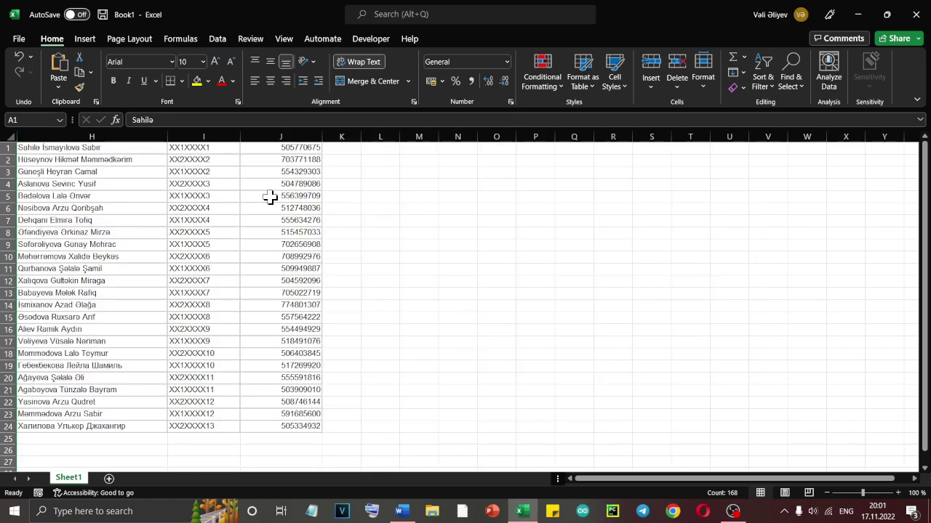
click(354, 221)
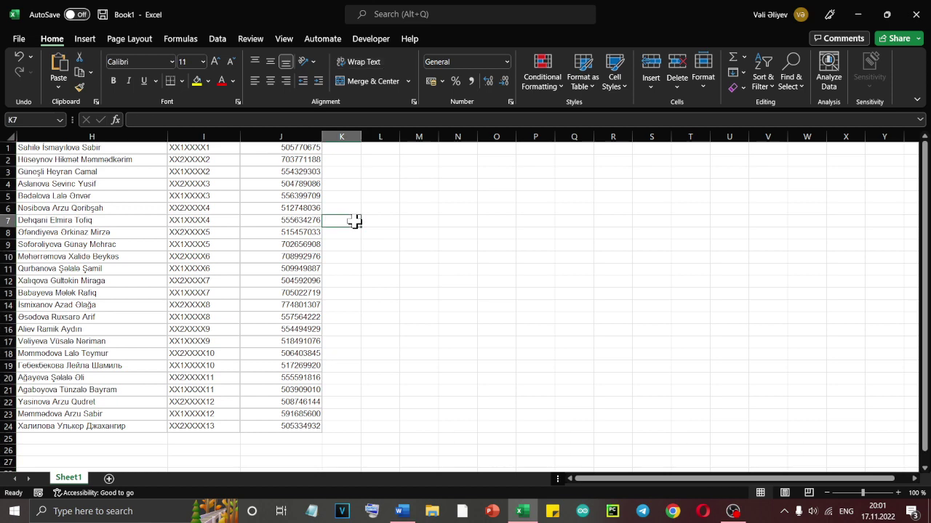
Place the Excel workbook and the Word participant list side by side, and enlarge the Word document to full screen.
key(super+Right)
click(258, 167)
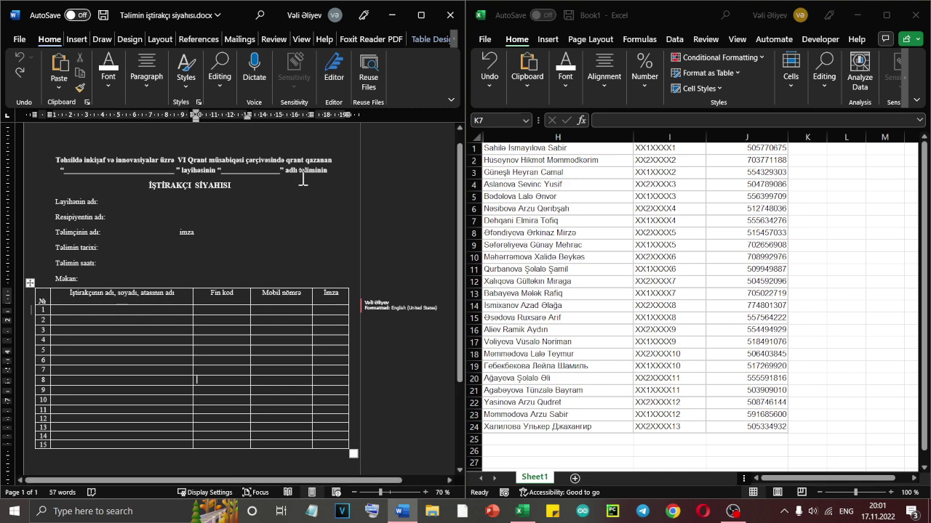
click(421, 16)
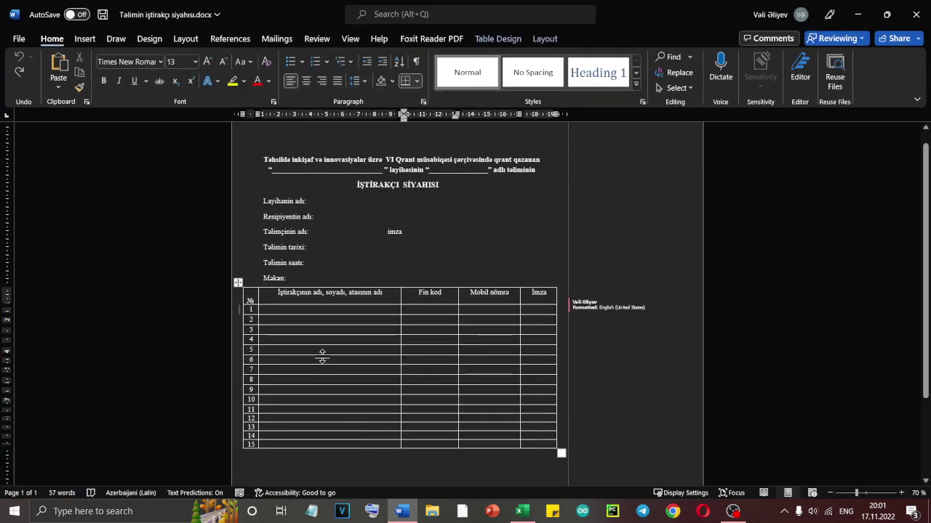
Try to delete the row numbers 1 to 15 from the table's № column, and undo the deletion.
scroll(339, 332, up, 3)
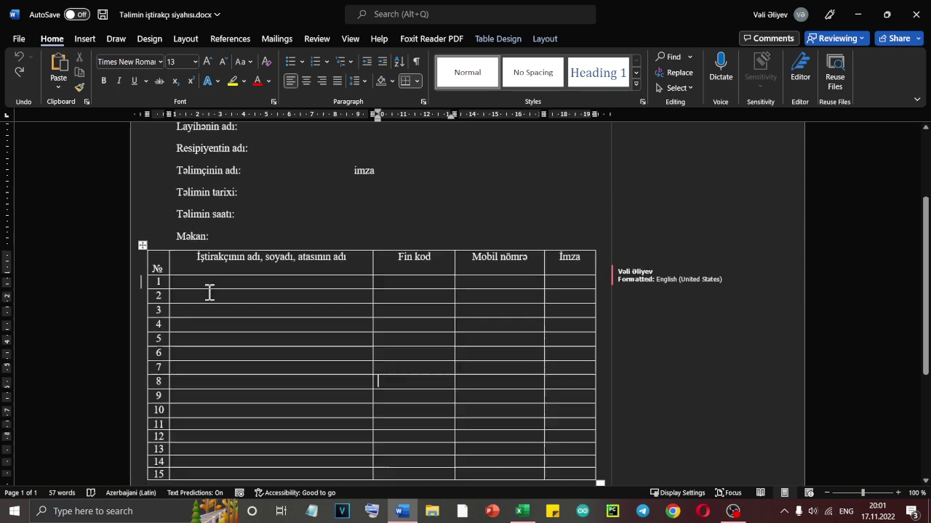
scroll(209, 293, down, 3)
scroll(229, 278, up, 3)
scroll(237, 272, up, 2)
scroll(194, 305, down, 5)
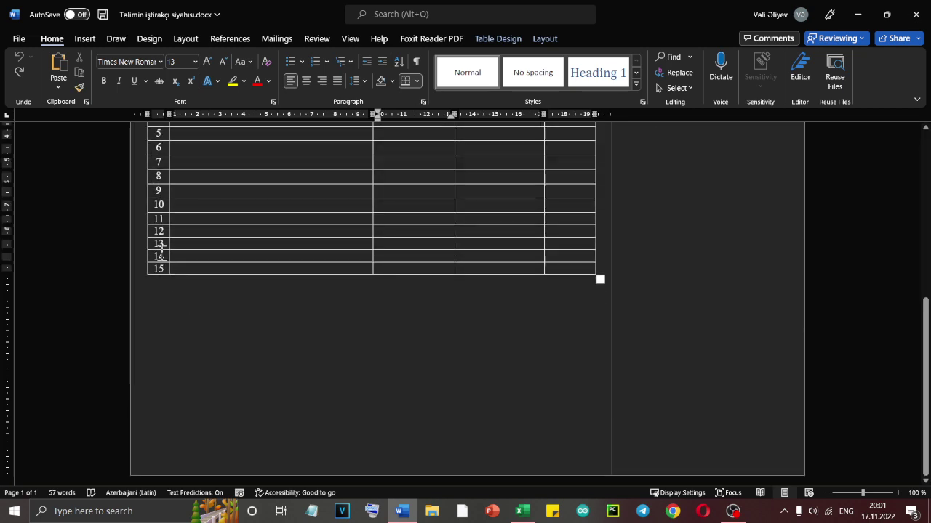
scroll(160, 251, up, 5)
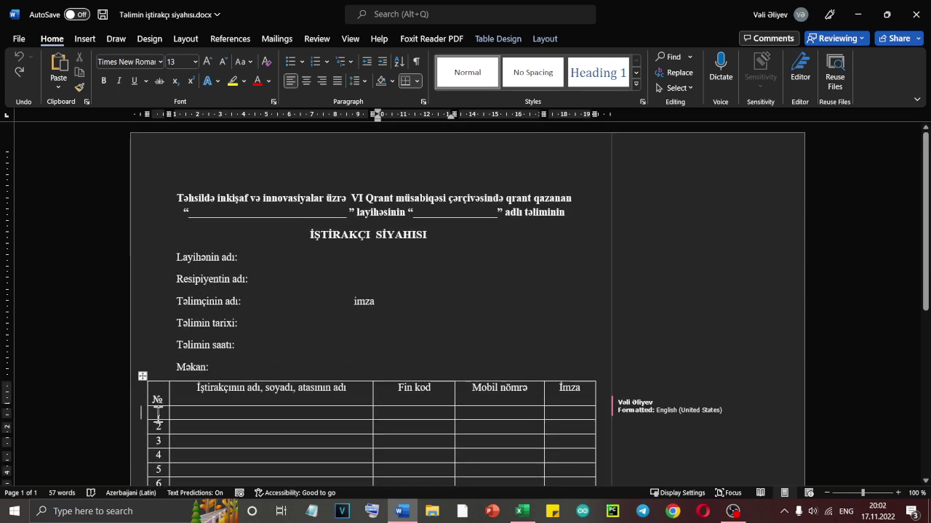
scroll(160, 418, down, 5)
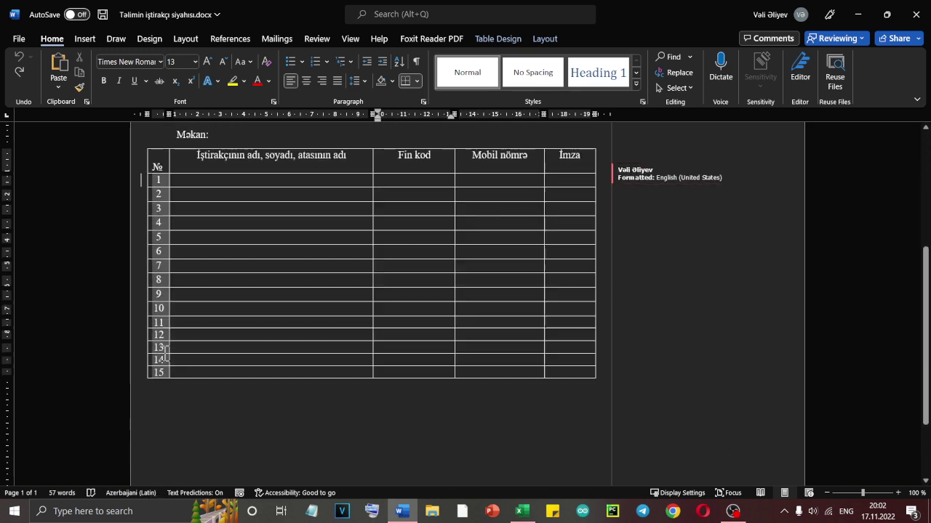
click(197, 369)
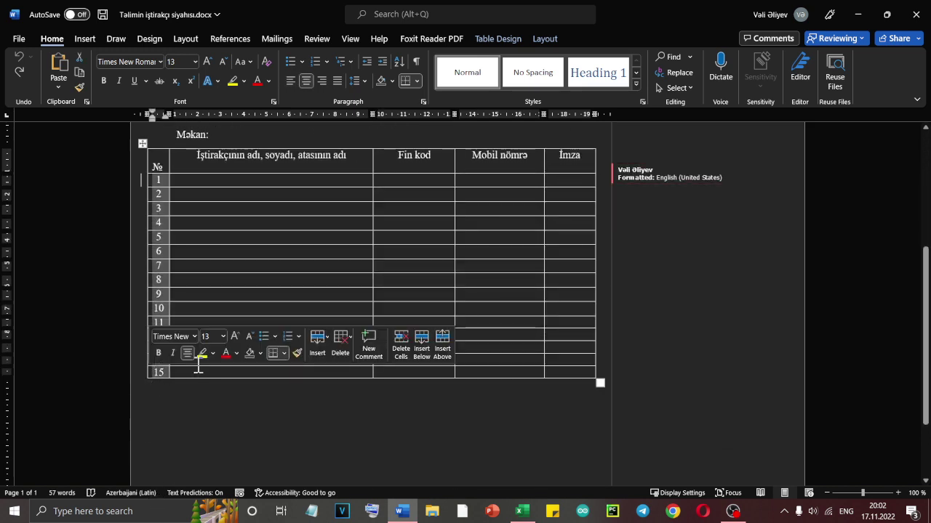
key(Delete)
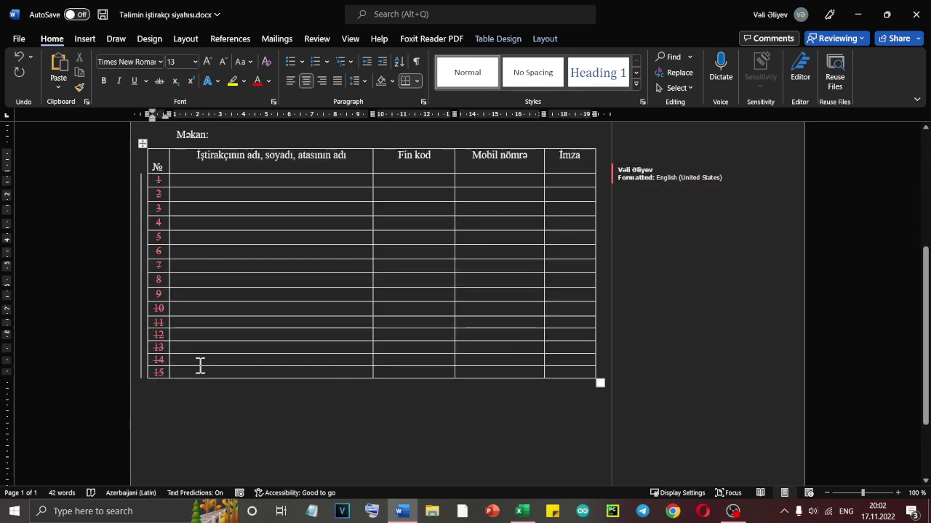
click(206, 307)
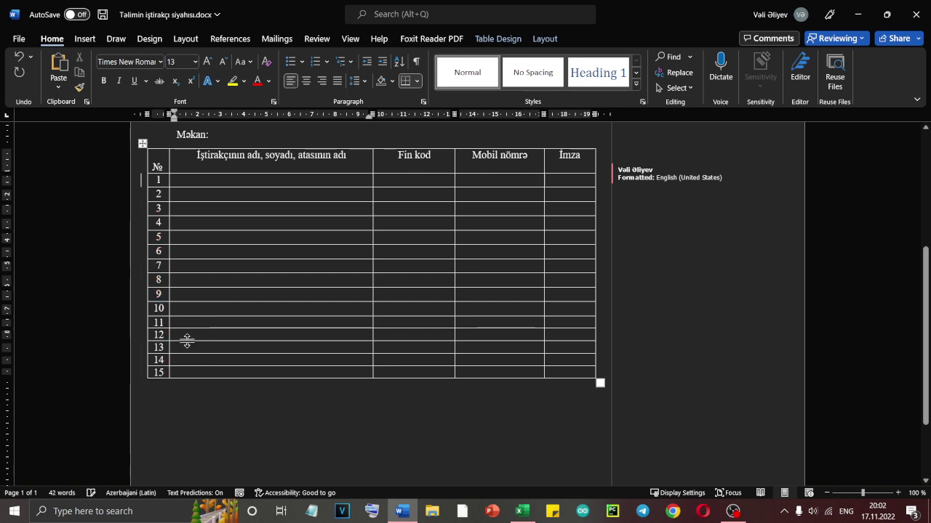
key(ctrl+z)
Retry clearing the numbers 1 to 15 in the № column, and undo that attempt as well.
click(167, 373)
drag(168, 373, 163, 373)
key(ctrl+z)
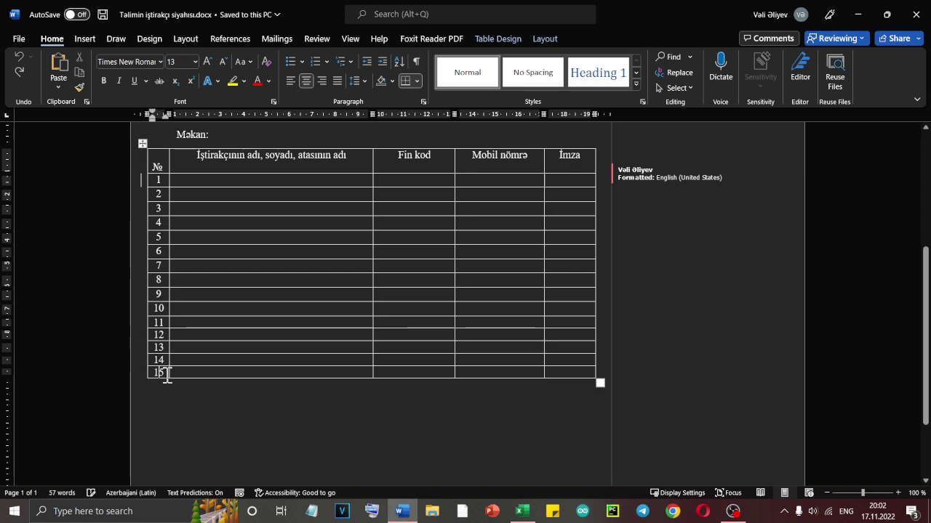
scroll(166, 373, up, 2)
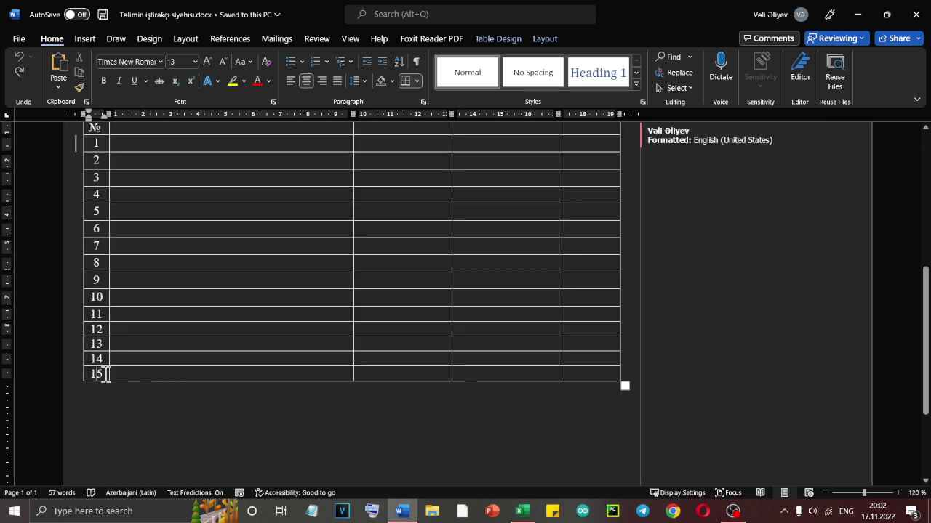
click(73, 142)
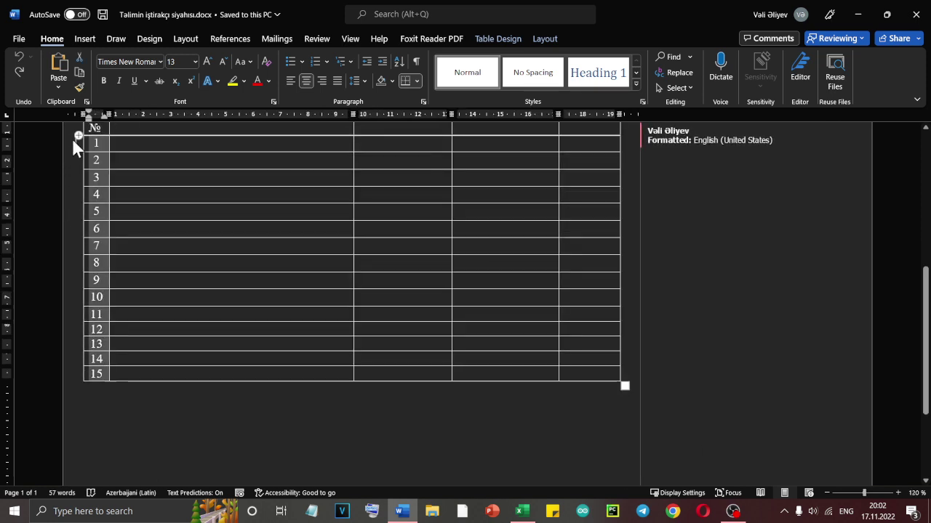
key(Delete)
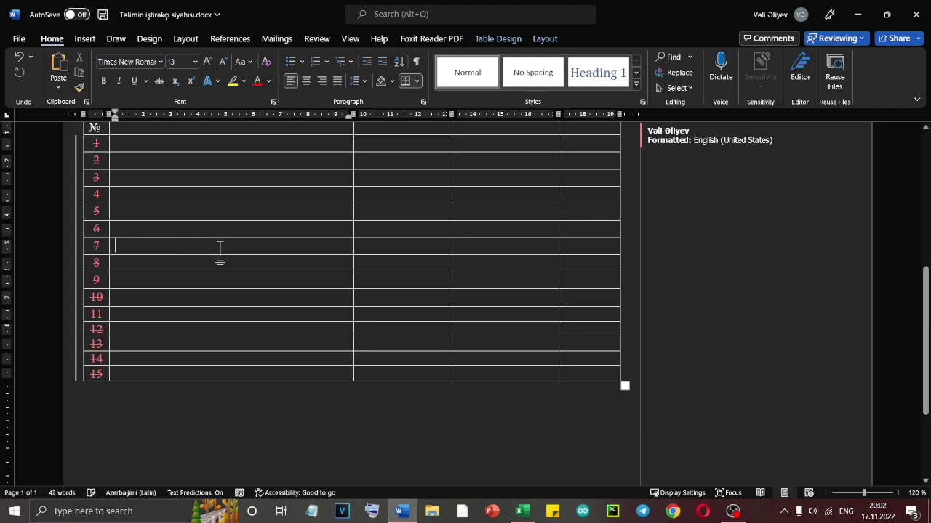
key(ctrl+z)
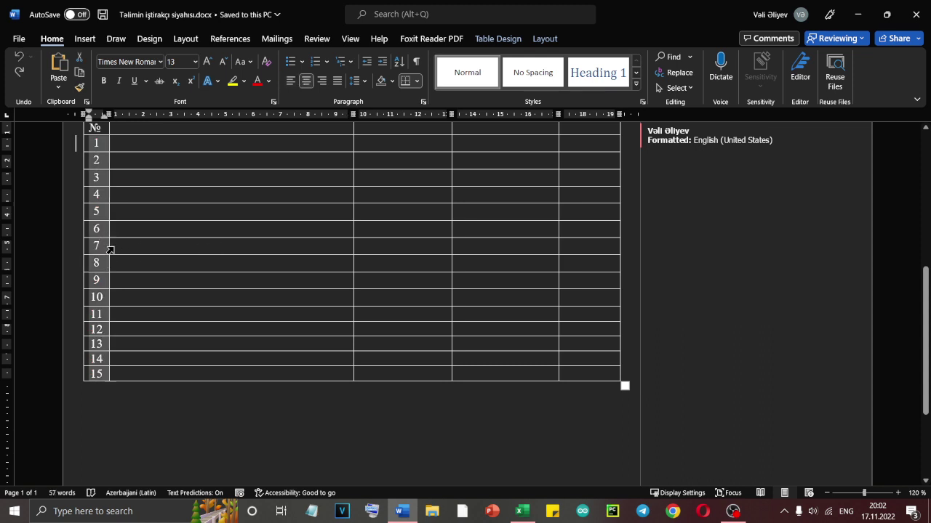
click(107, 252)
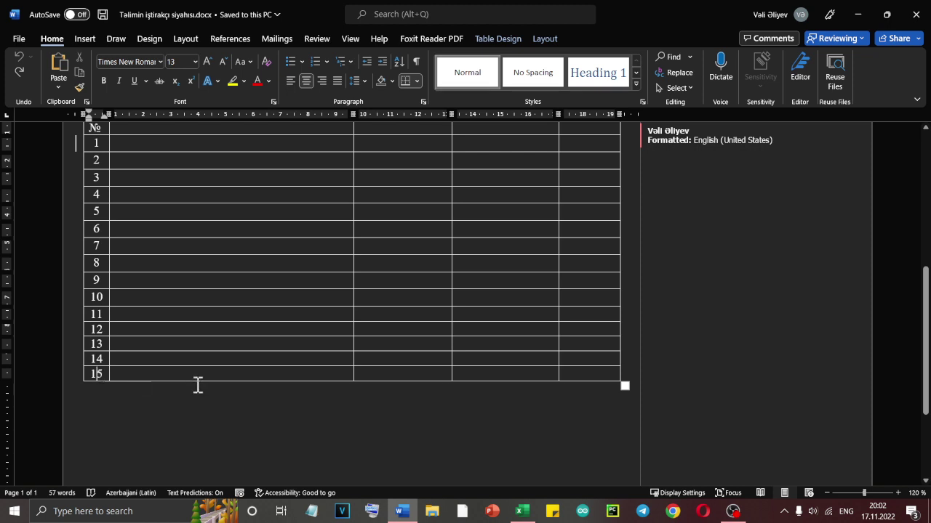
Try to append a blank row below row 15 of the participant table, and undo the last changes.
key(Tab)
key(Tab)
key(Tab)
key(Tab)
key(Tab)
key(Tab)
key(Tab)
key(Tab)
key(Tab)
key(Tab)
key(Tab)
key(Tab)
key(Tab)
key(Tab)
key(Tab)
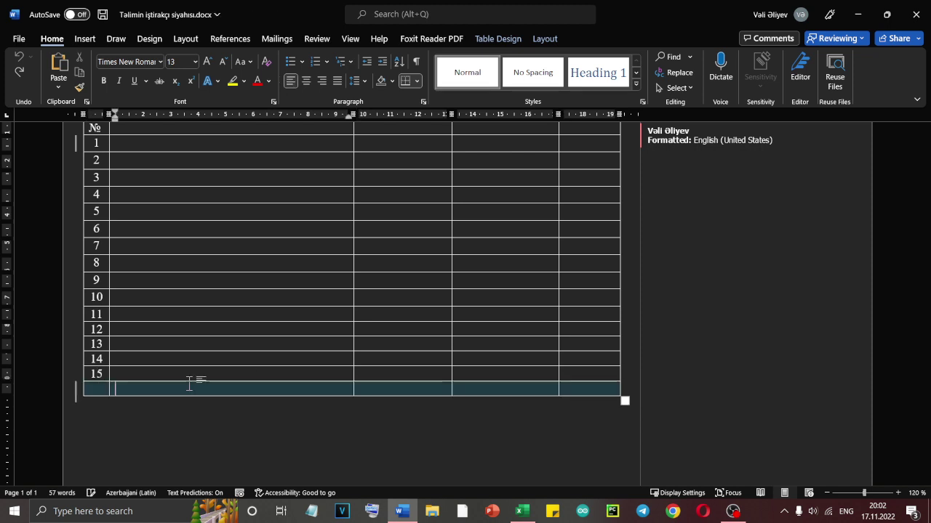
key(ctrl+z)
key(ctrl+z)
key(ctrl+z)
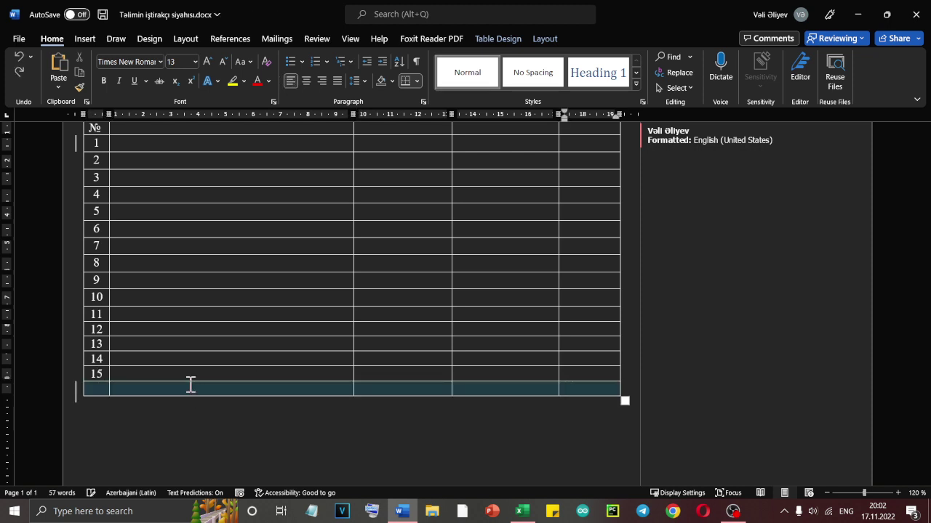
Close the participant list document and reopen Təlimin iştirakçı siyahısı.docx from Downloads in Word.
click(916, 26)
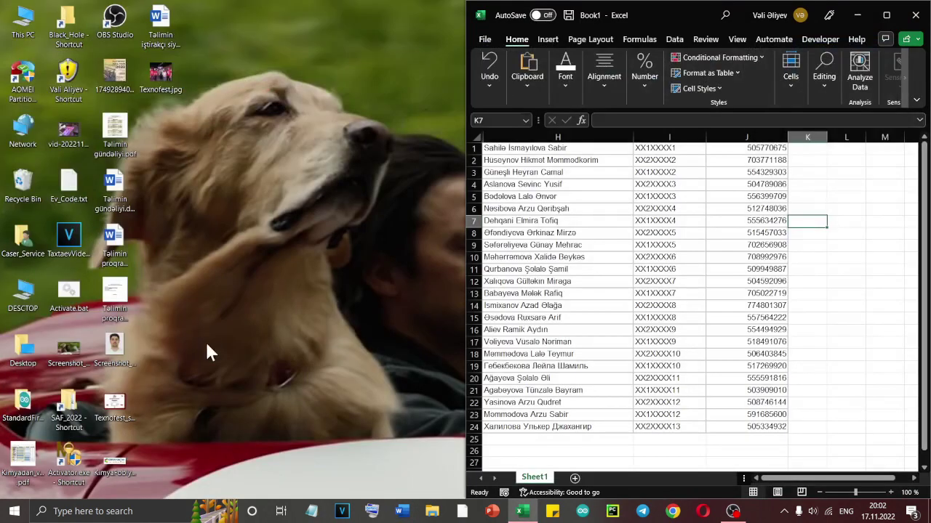
click(403, 512)
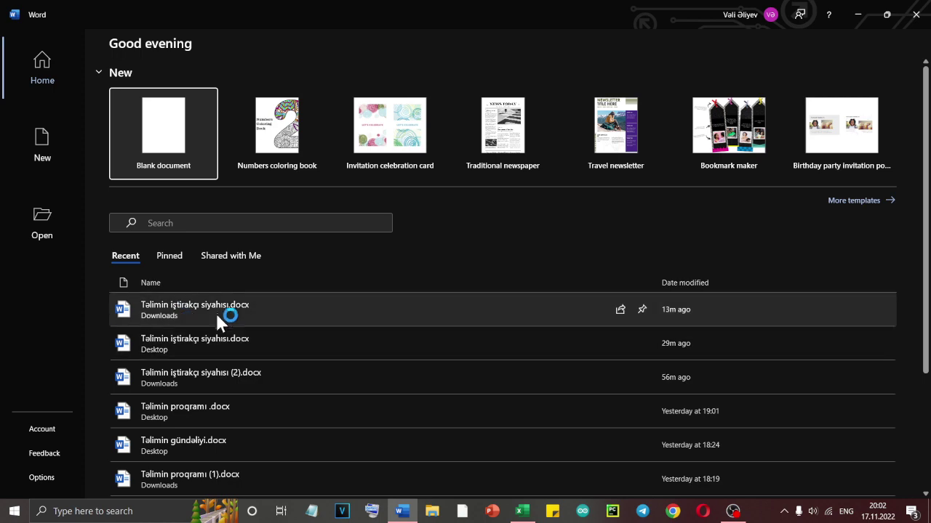
click(215, 308)
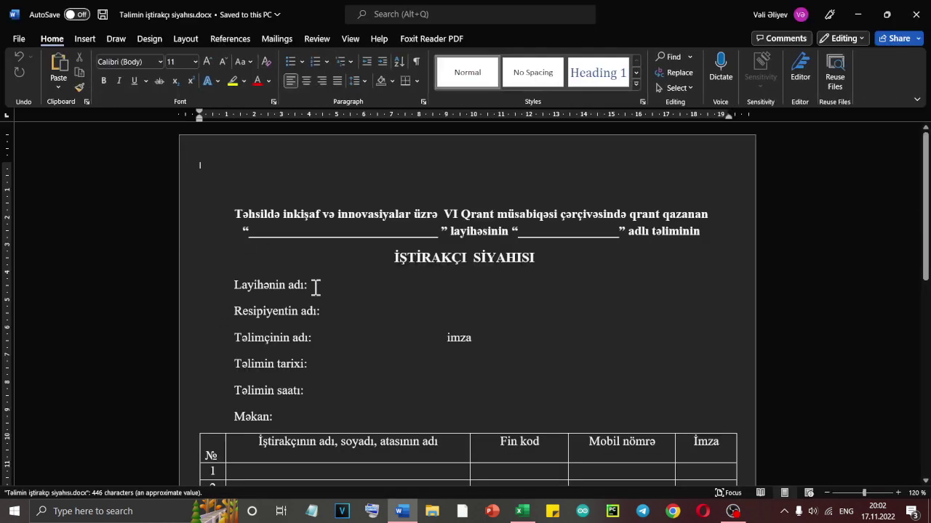
Delete the row numbers 1 to 15 from the participant table's № column, keeping the empty cells.
scroll(250, 380, down, 5)
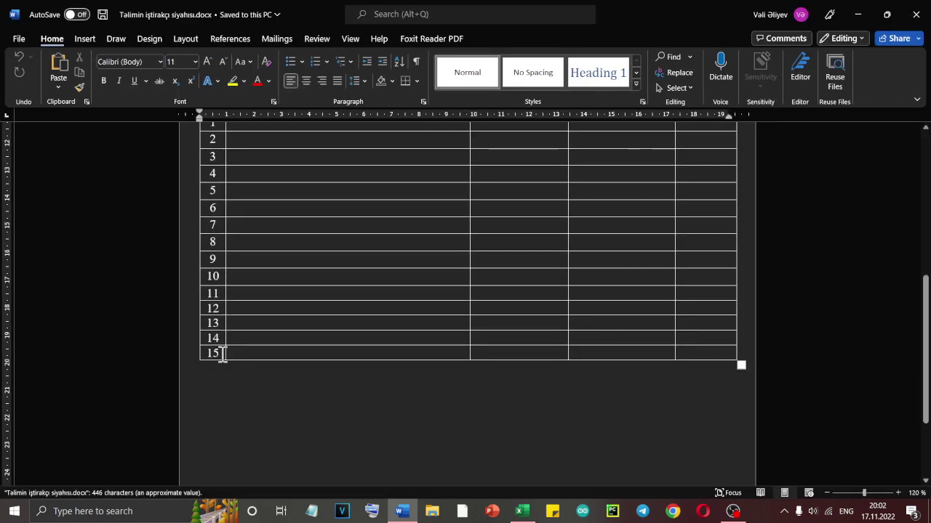
drag(223, 354, 200, 109)
click(179, 277)
right_click(183, 275)
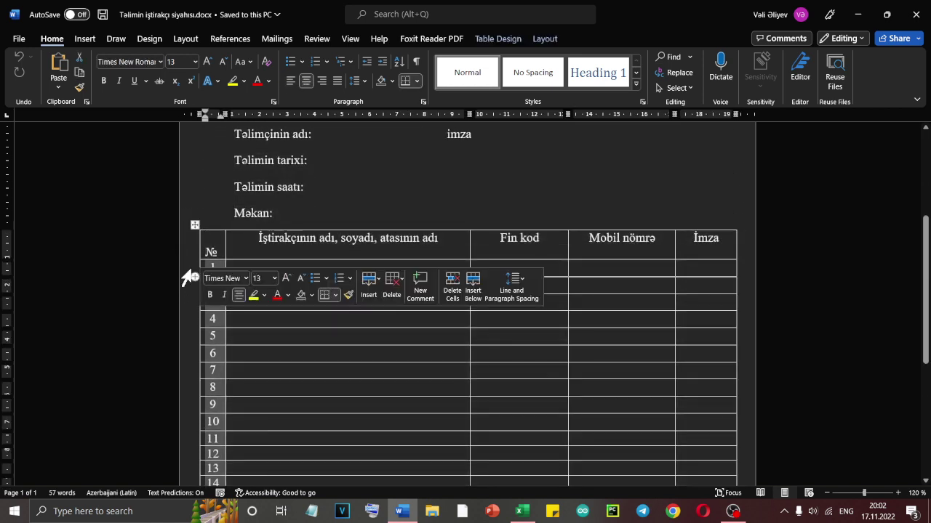
key(Delete)
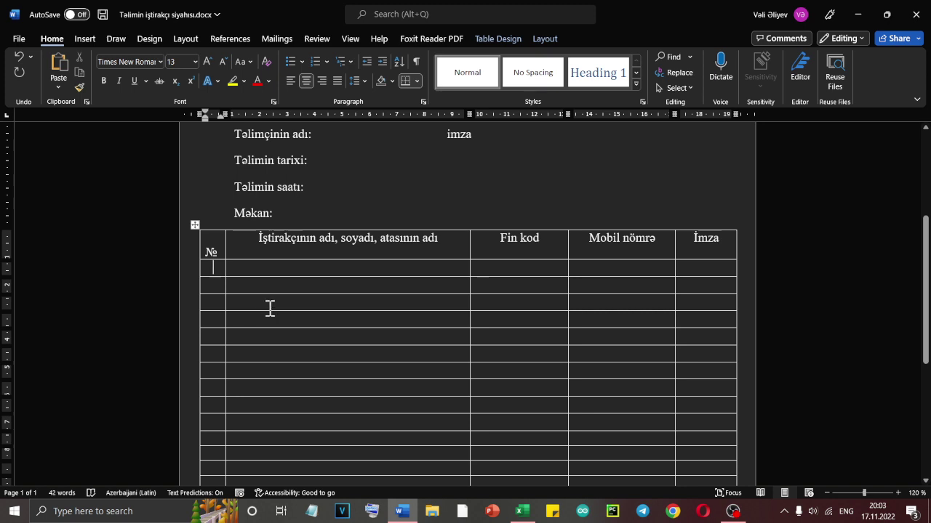
Append blank rows to the end of the participant table until they run past the first page.
ctrl+scroll(269, 307, down, 1)
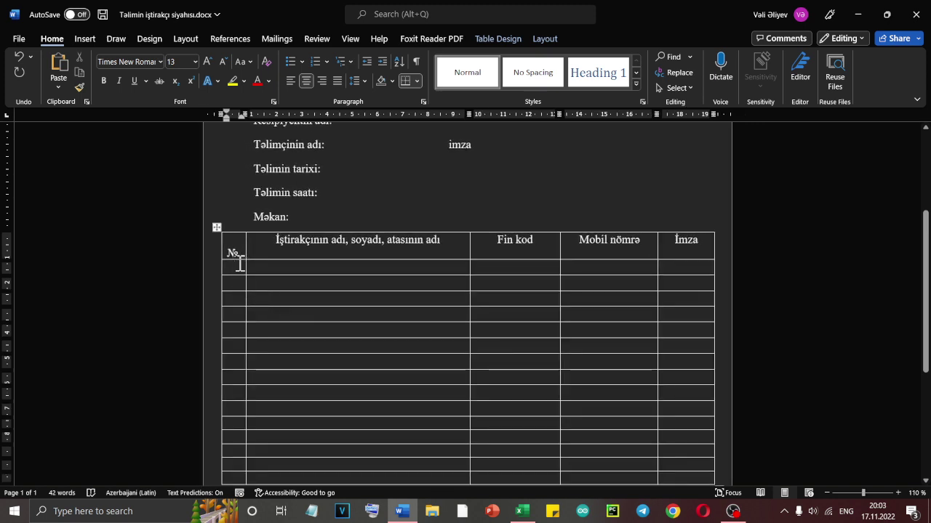
ctrl+scroll(245, 291, down, 3)
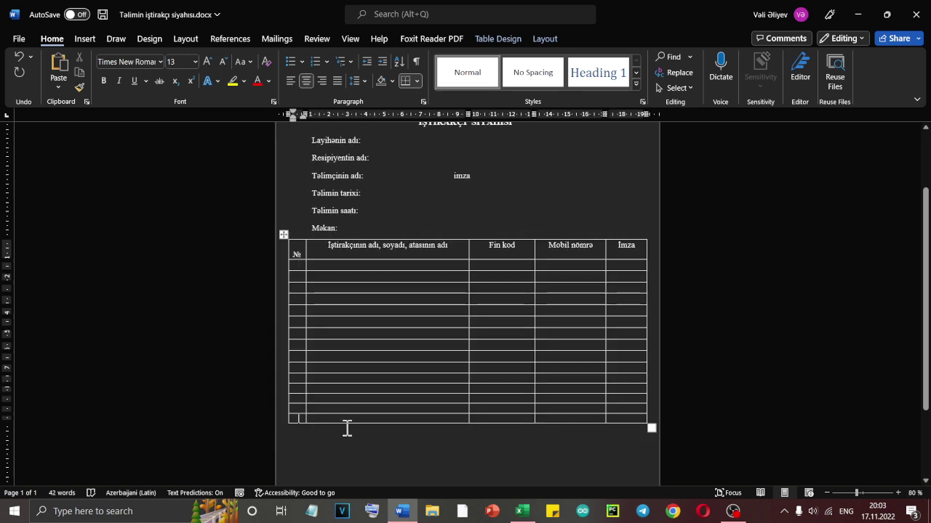
key(Tab)
key(Tab)
key(Tab)
key(Tab)
key(Tab)
key(Tab)
key(Tab)
key(Tab)
key(Tab)
key(Tab)
key(Tab)
key(Tab)
key(Tab)
key(Tab)
key(Tab)
key(Tab)
key(Tab)
key(Tab)
key(Tab)
key(Tab)
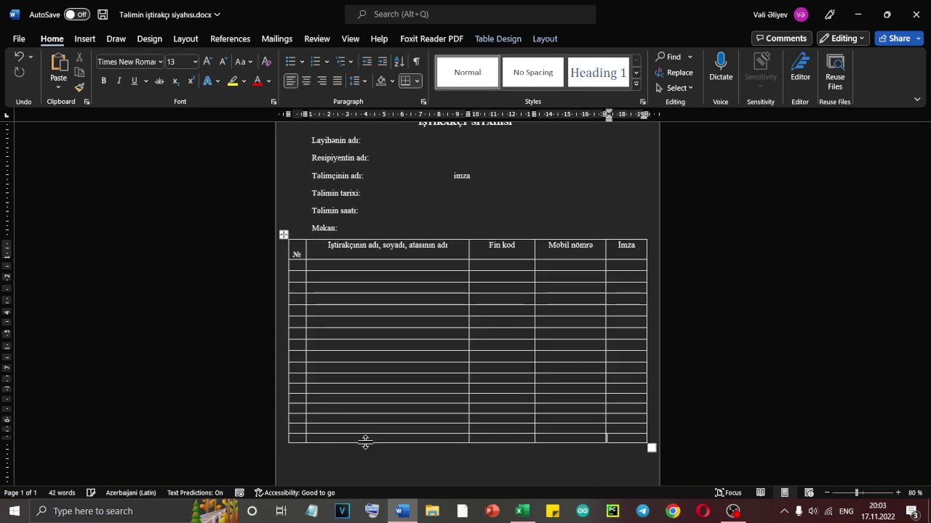
key(Tab)
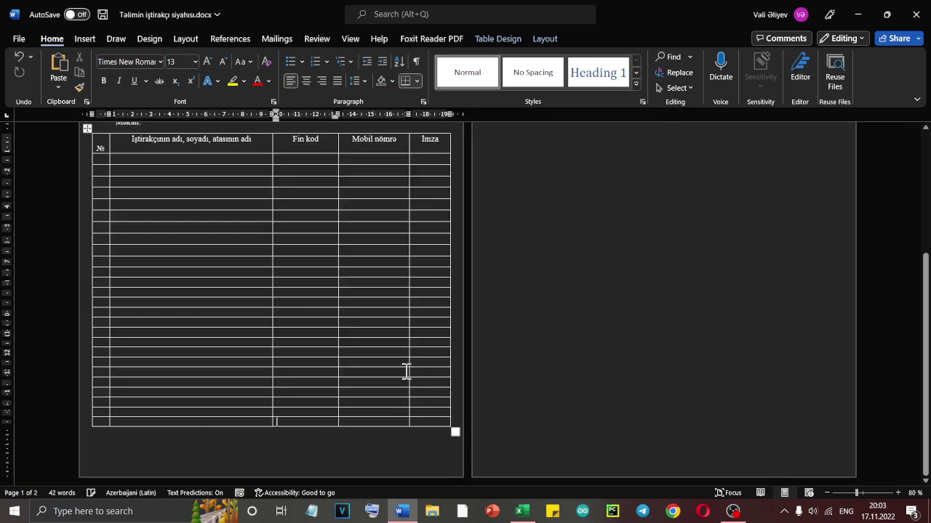
key(Tab)
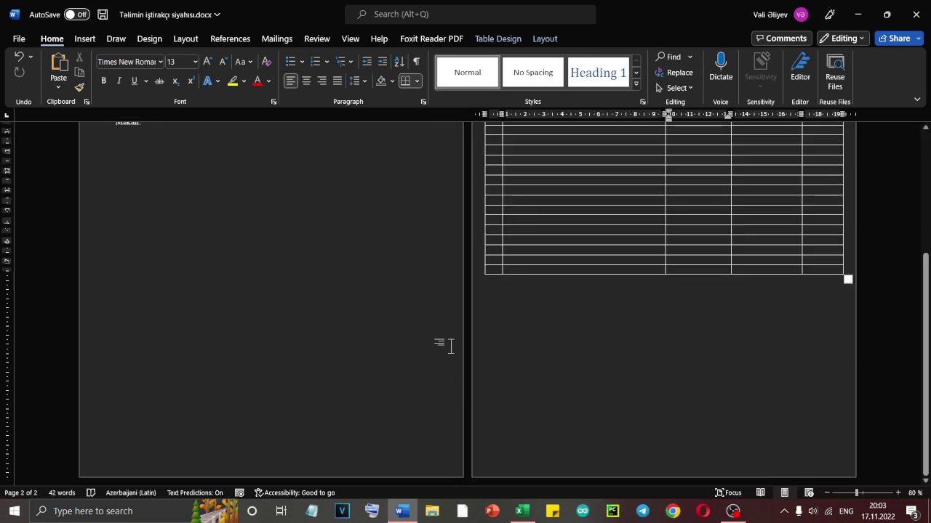
Undo the last row added to the participant table.
ctrl+scroll(460, 342, down, 3)
scroll(460, 342, up, 2)
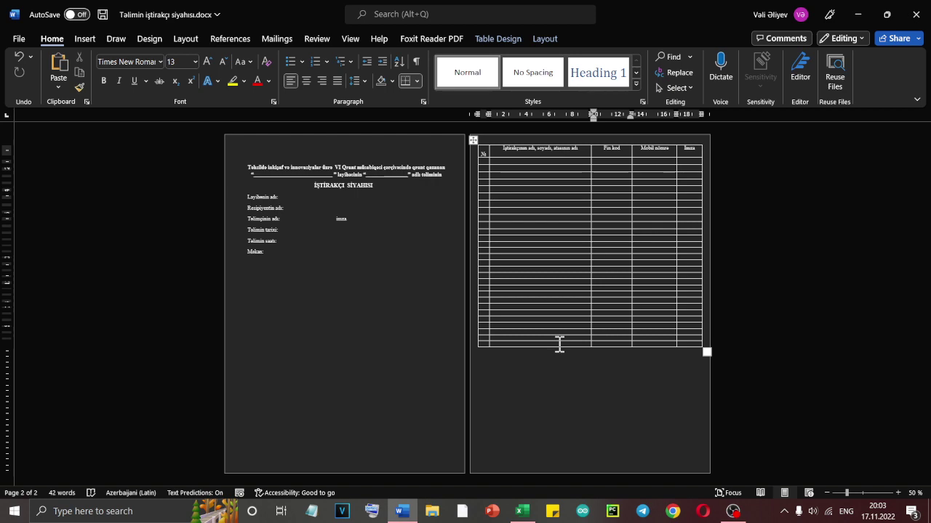
key(ctrl+z)
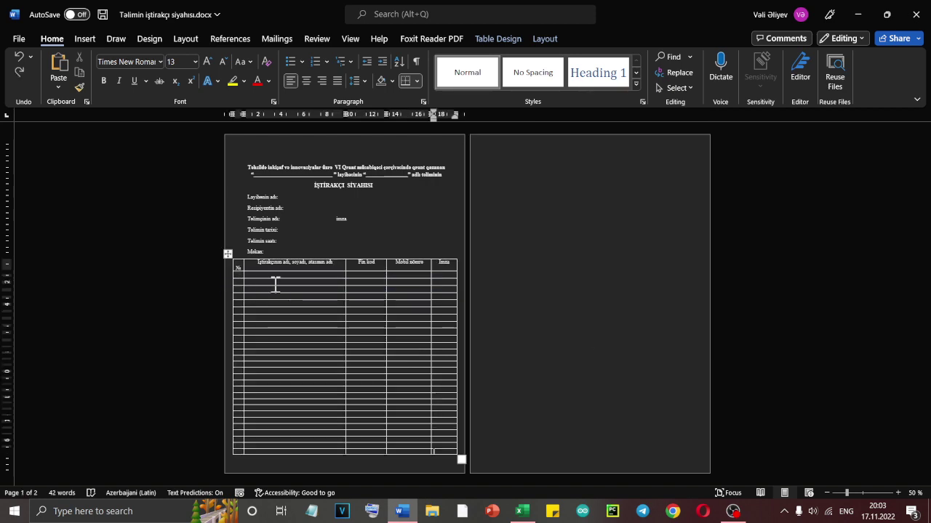
Apply automatic 1., 2., 3. numbering to all the empty № cells below the participant table's header row.
ctrl+scroll(269, 284, up, 3)
ctrl+scroll(144, 197, up, 2)
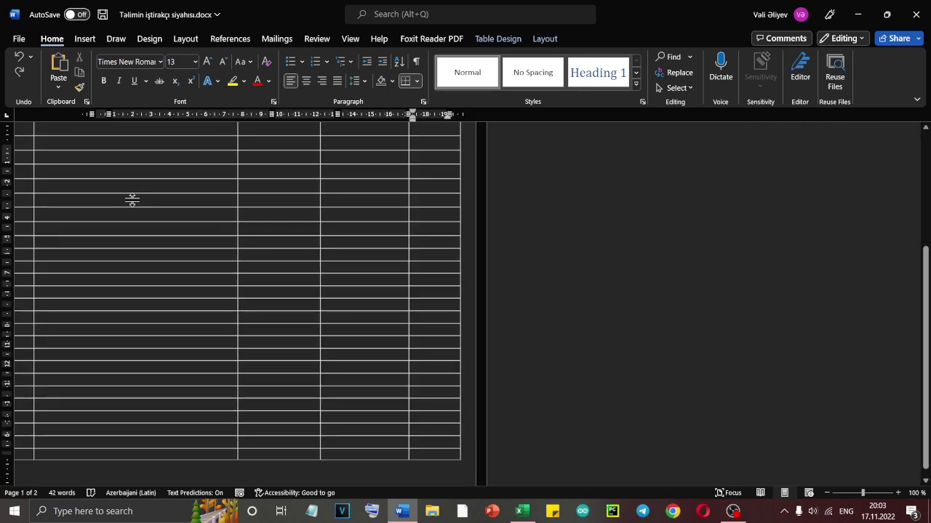
scroll(276, 357, up, 5)
scroll(259, 395, down, 5)
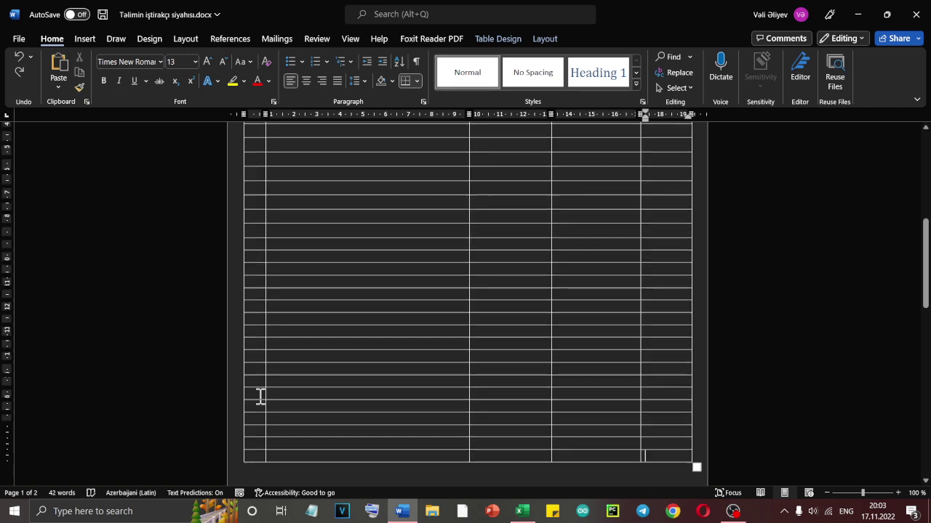
scroll(252, 254, down, 1)
scroll(258, 370, up, 5)
click(258, 413)
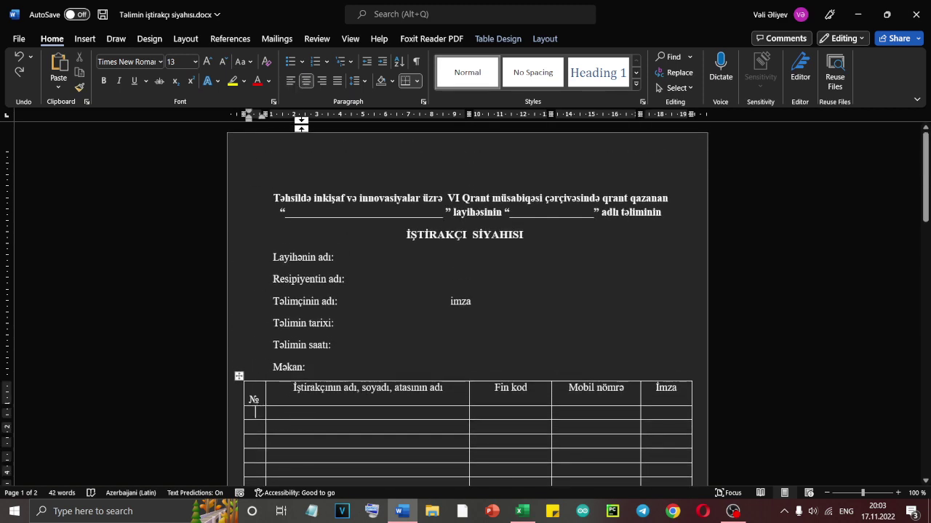
drag(258, 414, 249, 272)
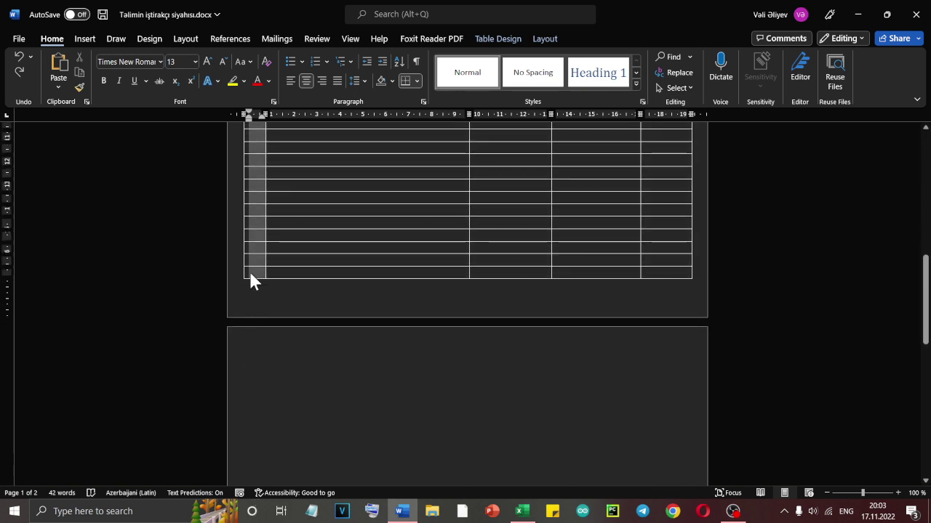
click(326, 58)
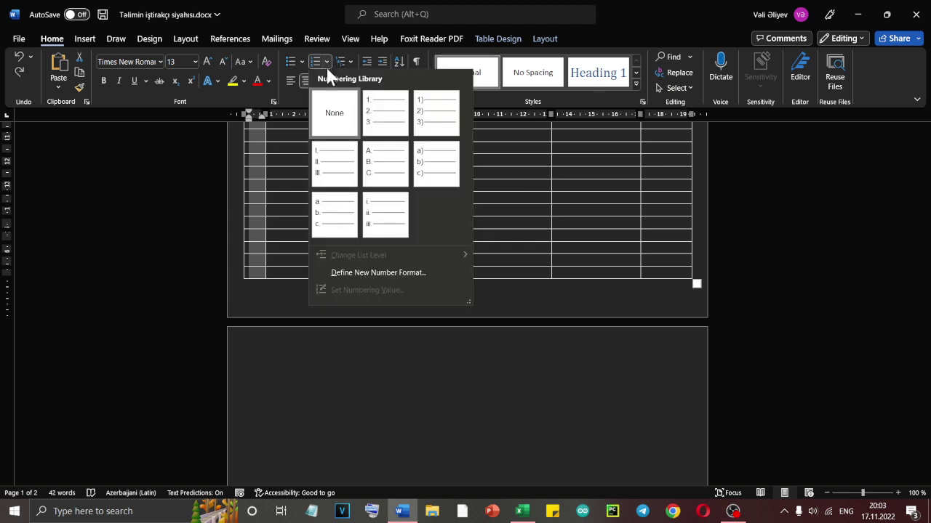
click(375, 111)
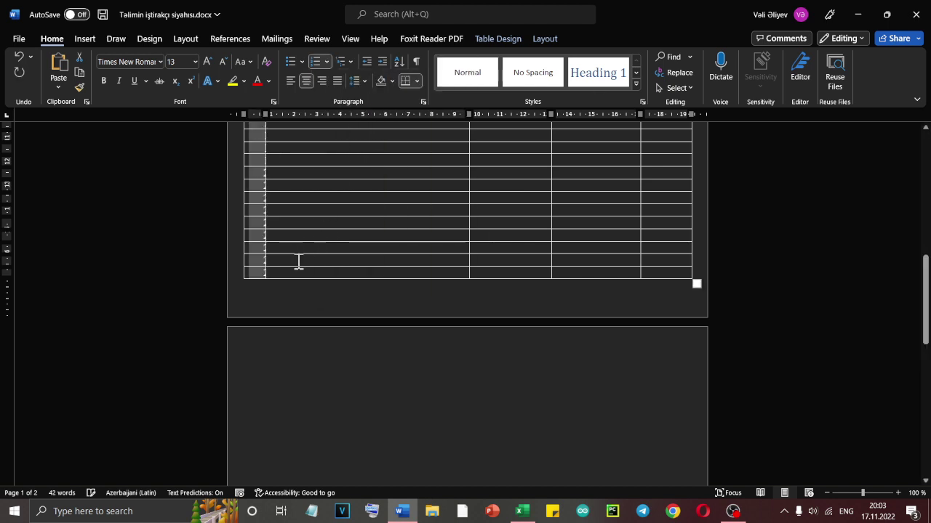
Widen the participant table's № column to about 2 cm, moving its border into the name column.
scroll(298, 262, up, 6)
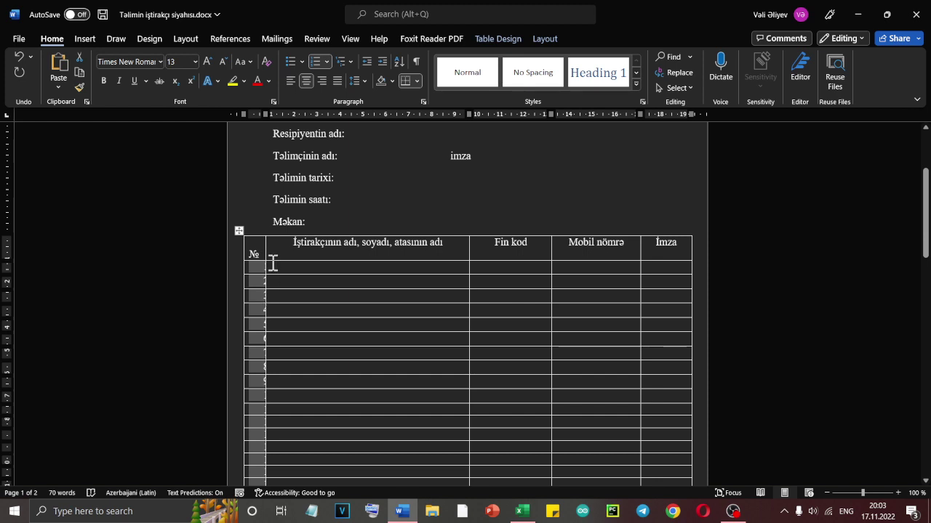
click(278, 268)
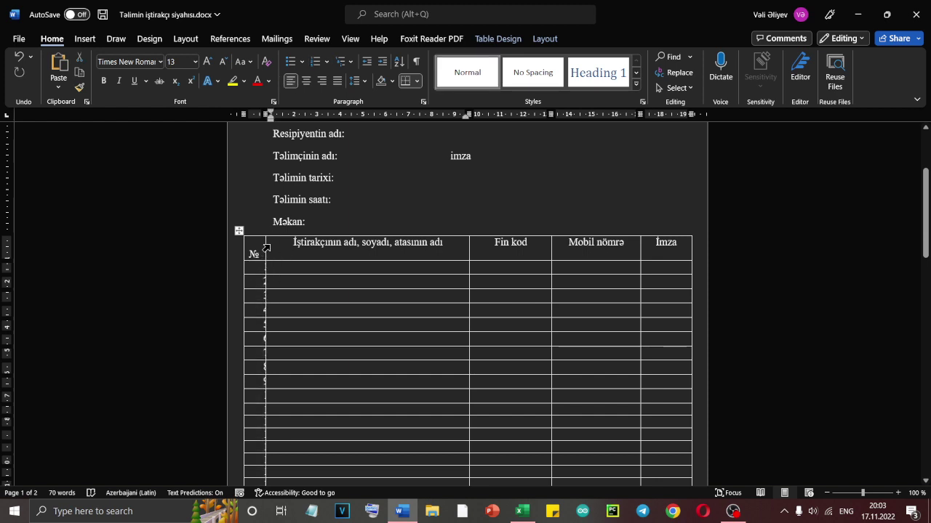
ctrl+scroll(264, 254, up, 3)
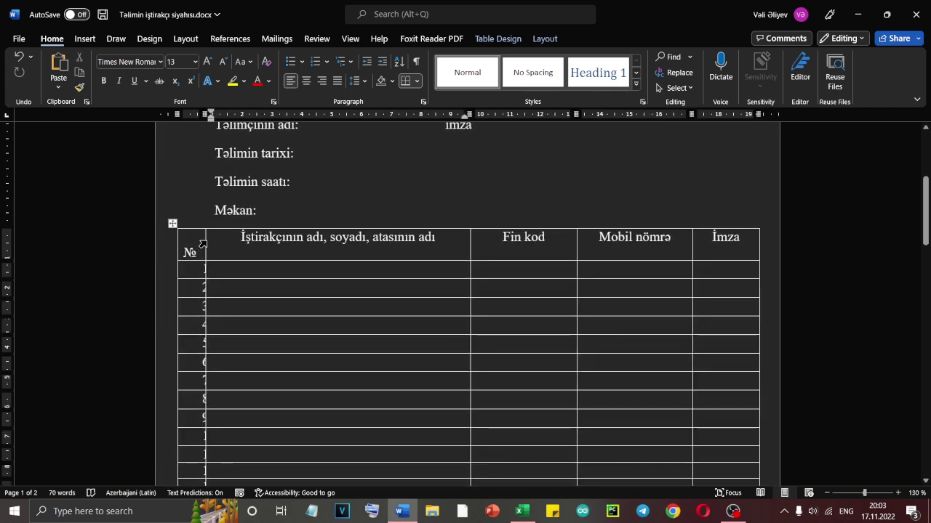
click(211, 248)
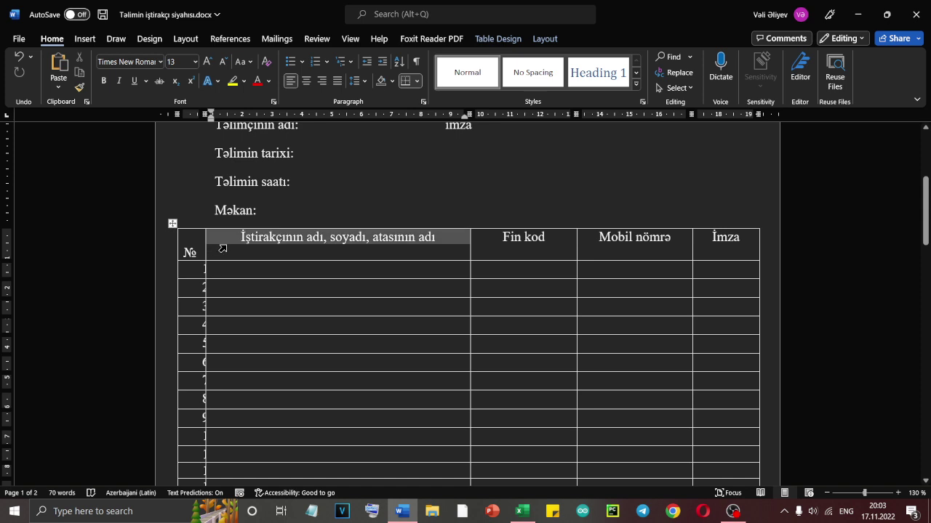
ctrl+scroll(223, 254, up, 3)
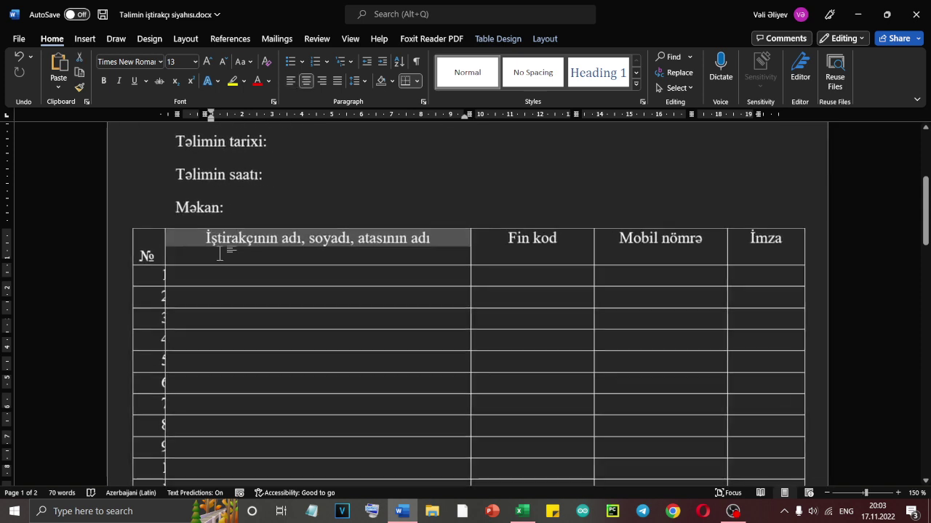
click(148, 256)
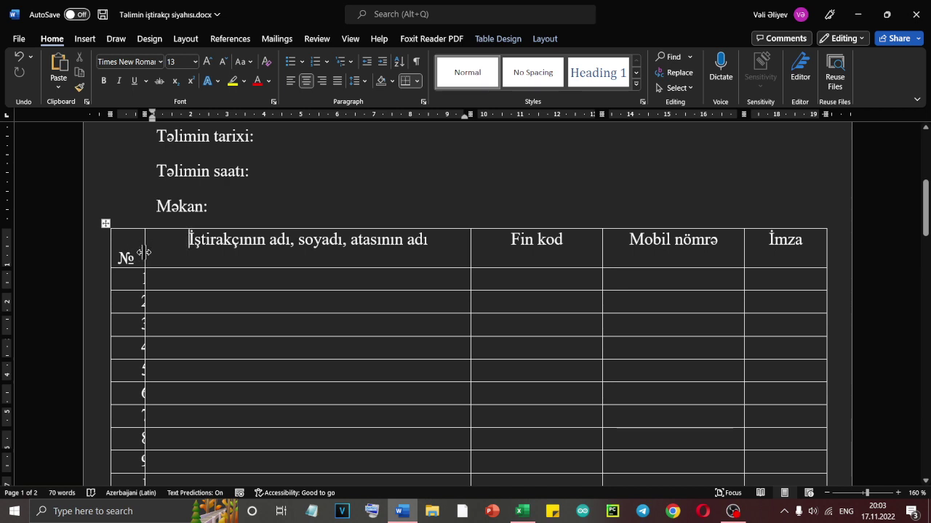
drag(143, 252, 183, 255)
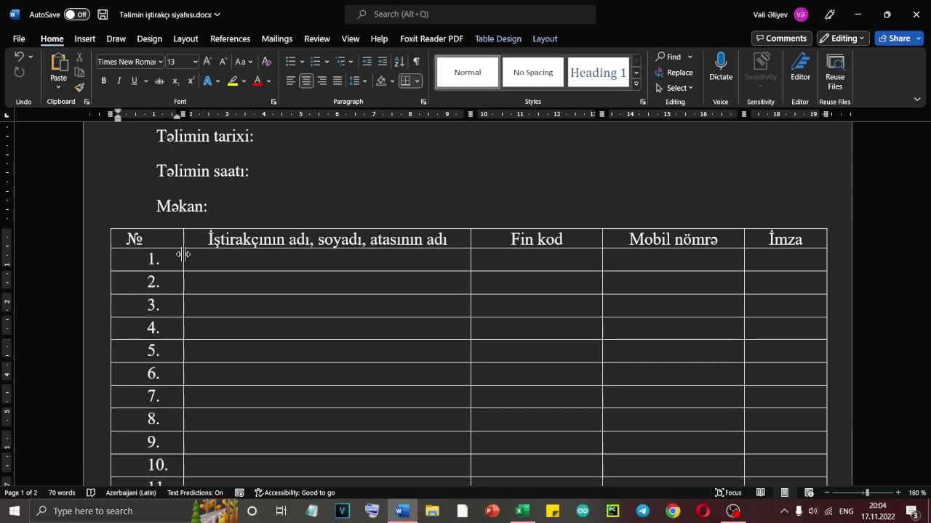
Place the Word participant list side by side with the Excel workbook Book1.
scroll(218, 309, down, 4)
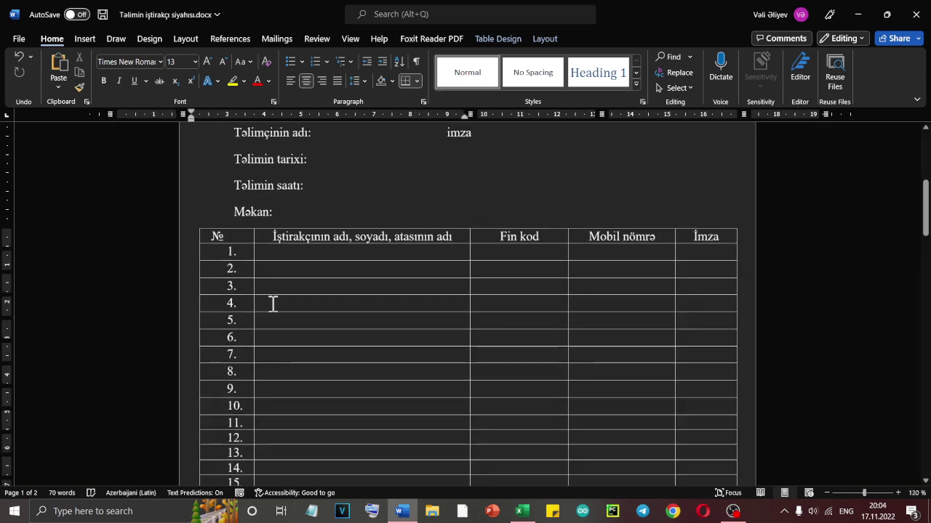
scroll(448, 329, down, 2)
scroll(391, 323, down, 1)
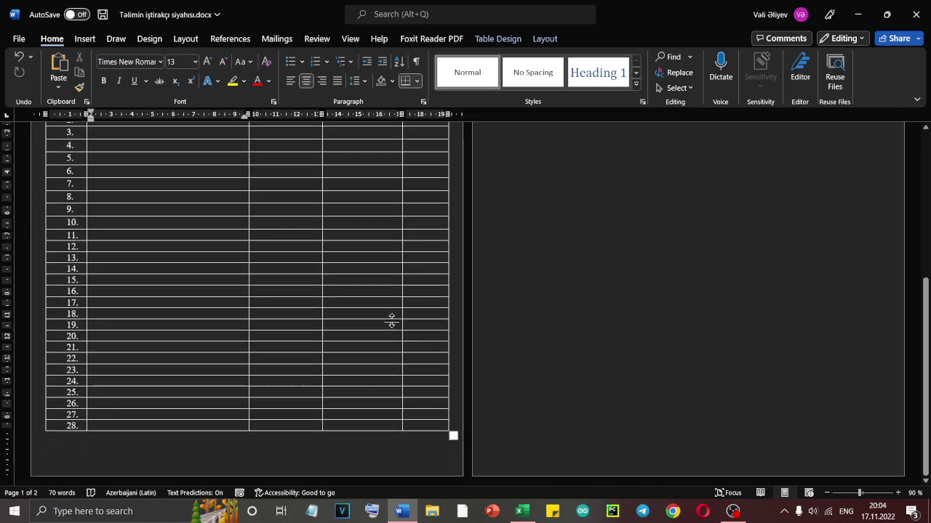
scroll(316, 301, up, 5)
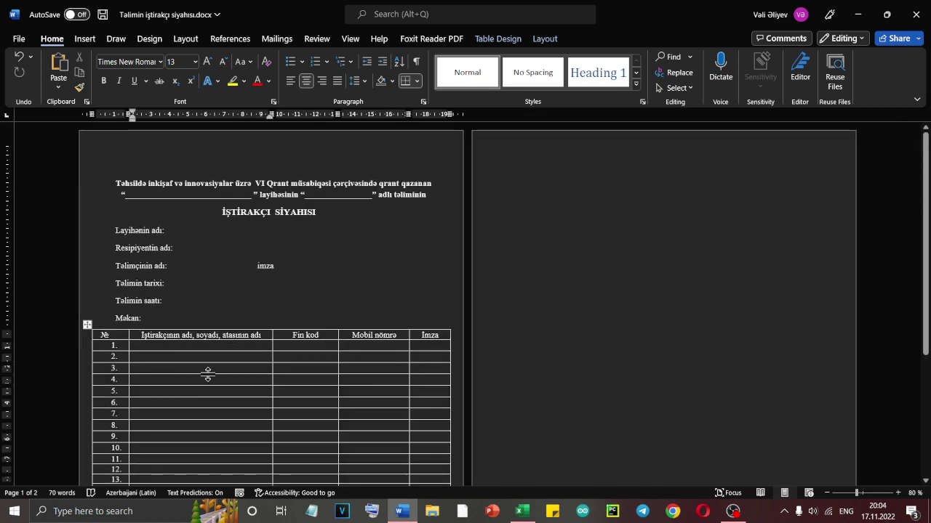
key(super+Left)
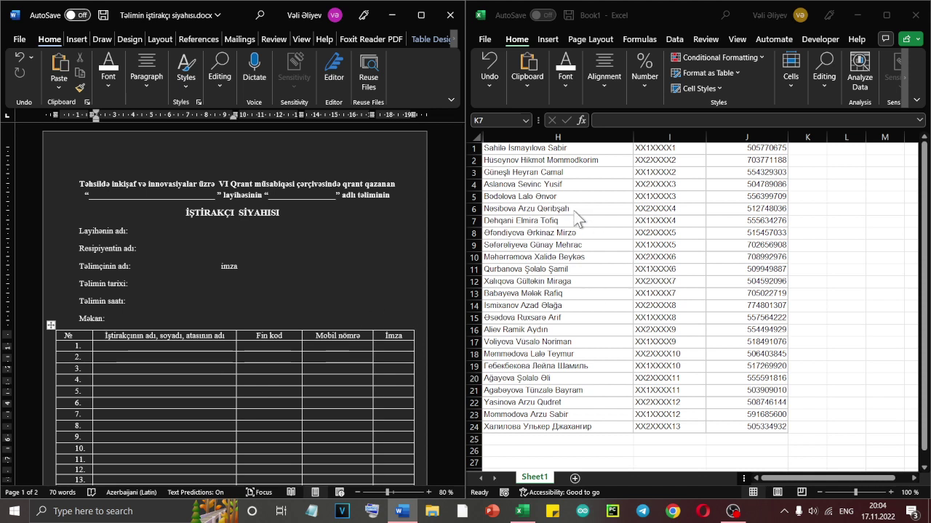
Copy the combined full names in H1:H24 from Excel into rows 1 to 24 of the Word table's name column.
key(alt+Tab)
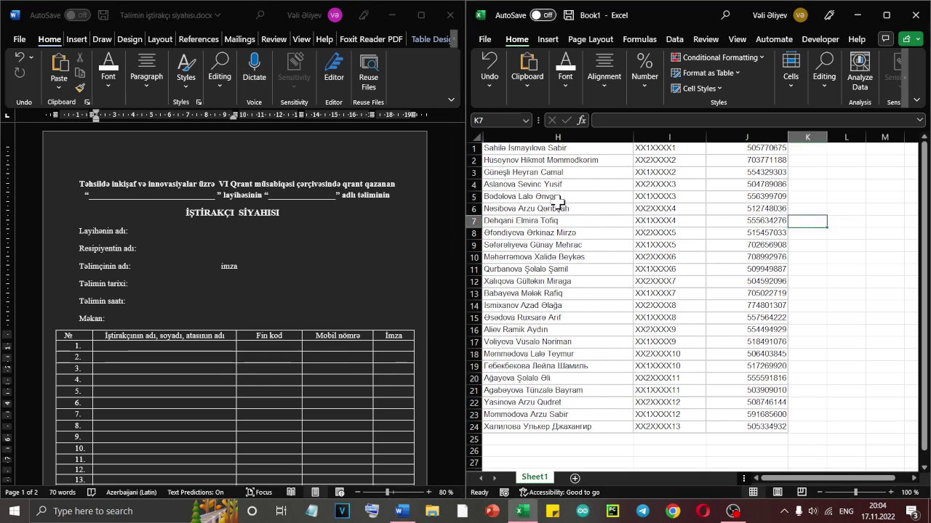
drag(536, 149, 570, 413)
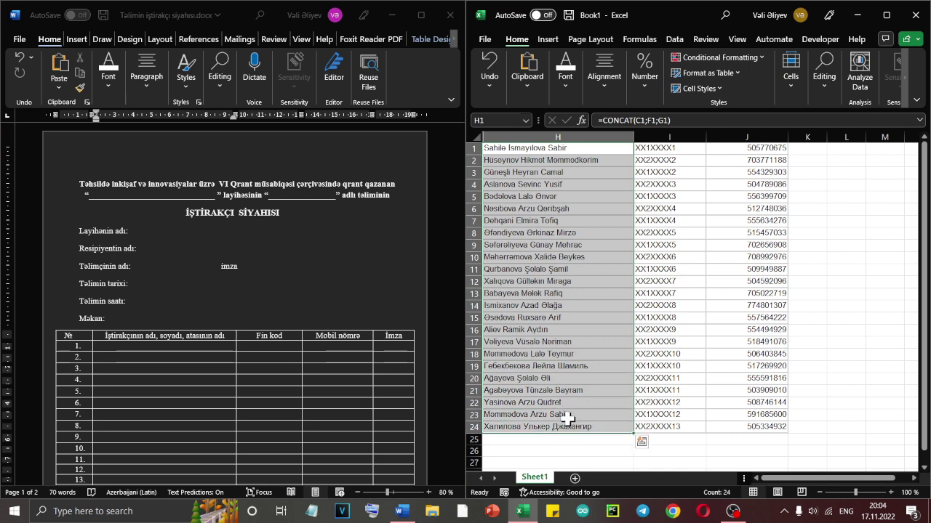
key(ctrl+c)
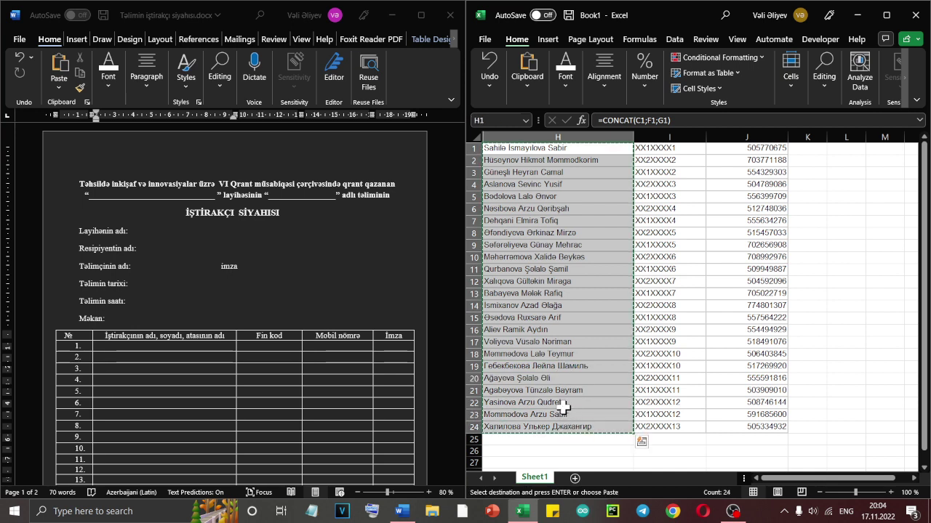
key(alt+Tab)
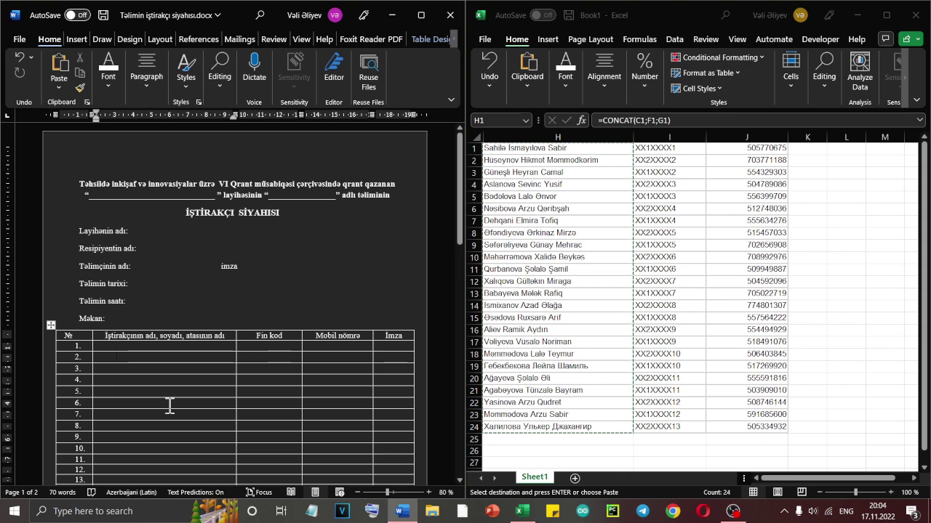
scroll(170, 405, down, 6)
scroll(169, 406, up, 6)
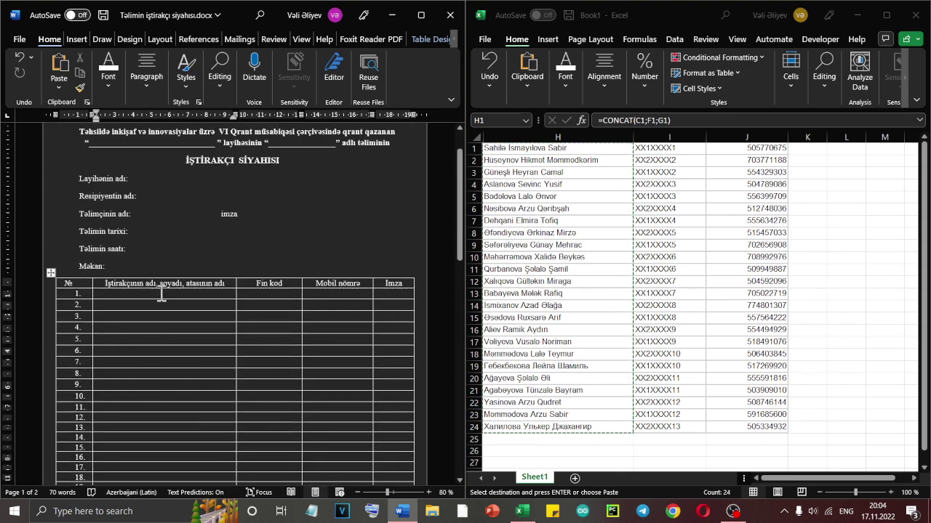
mouse_move(162, 294)
mouse_down()
mouse_move(157, 480)
mouse_move(156, 461)
mouse_move(197, 447)
mouse_up()
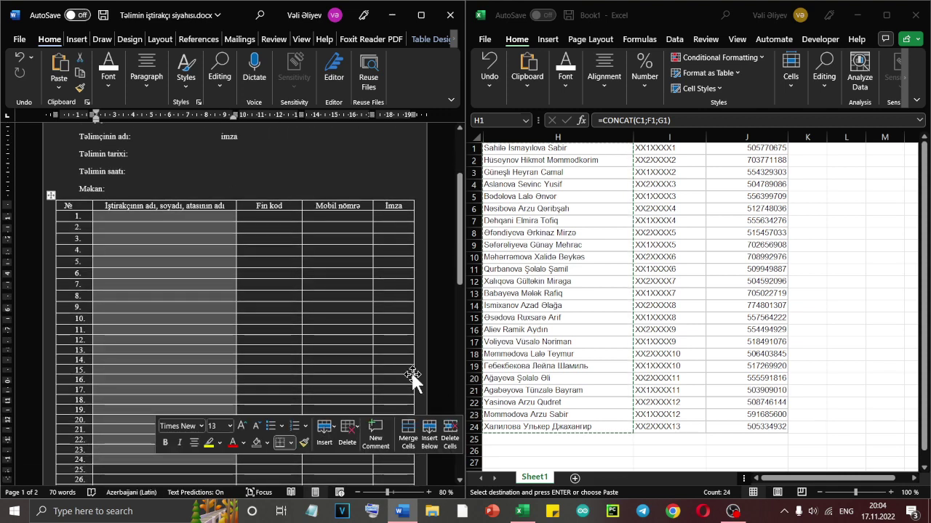
key(ctrl+v)
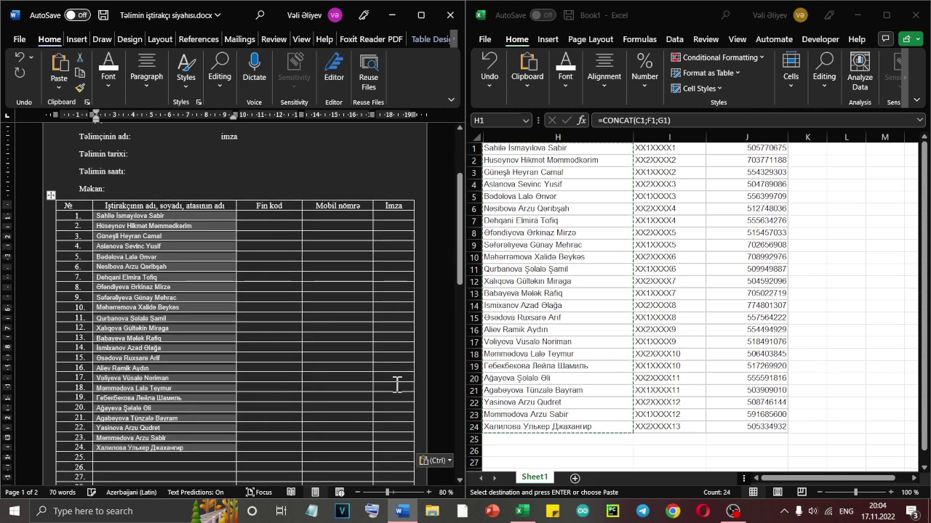
Try centring the pasted full names and return them to left alignment.
click(142, 85)
click(153, 138)
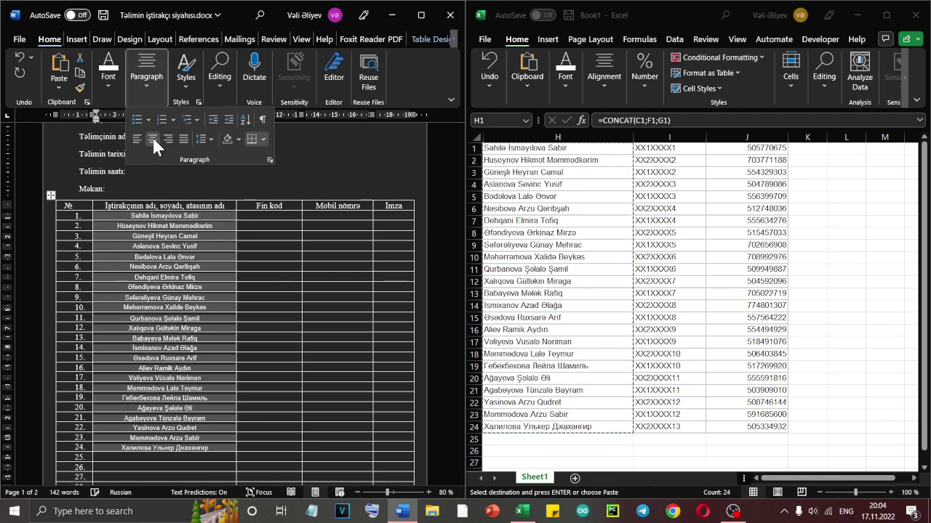
click(135, 139)
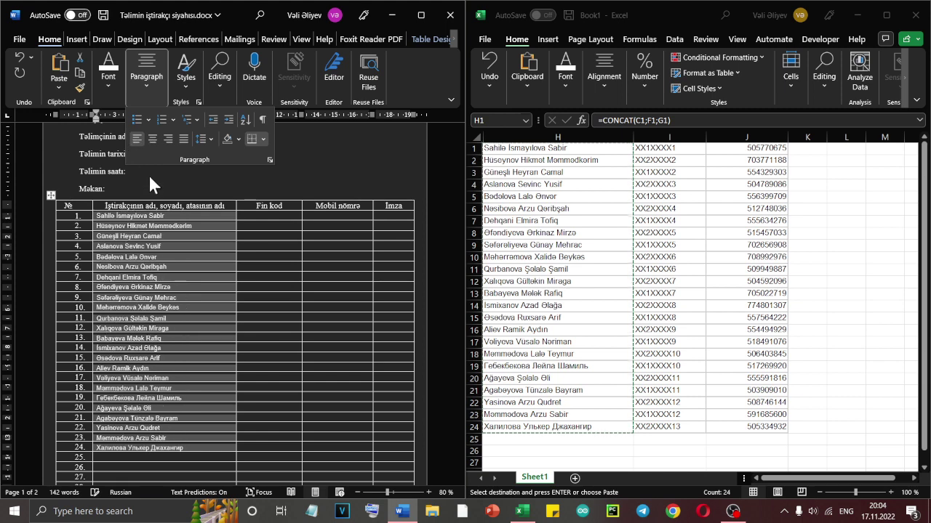
Set the font of the pasted full names to Times New Roman.
click(108, 79)
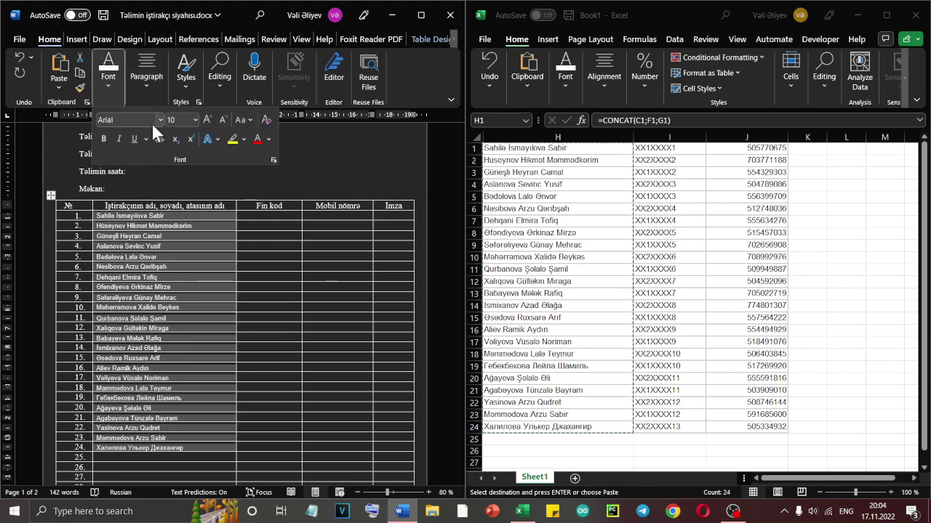
click(152, 121)
click(155, 207)
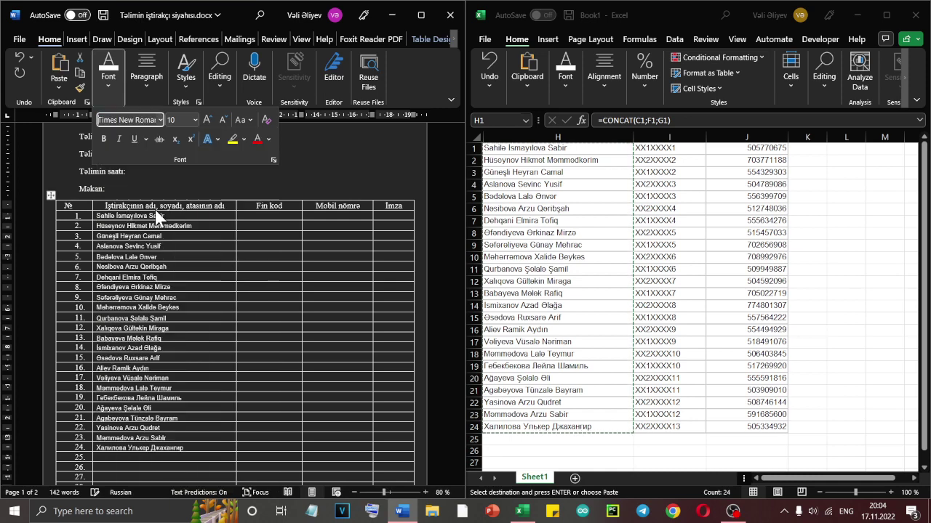
click(200, 236)
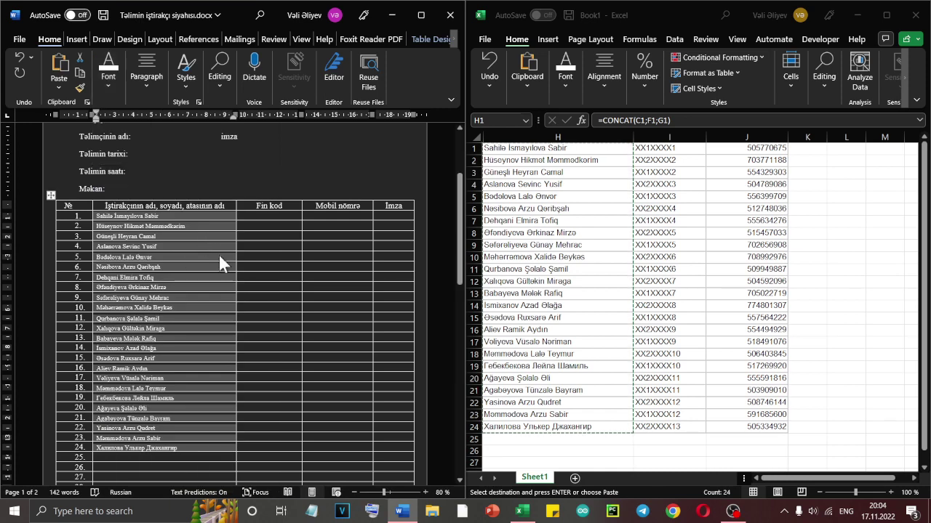
Copy the codes in I1:I24 from Excel into rows 1 to 24 of the Word table's Fin kod column.
click(291, 228)
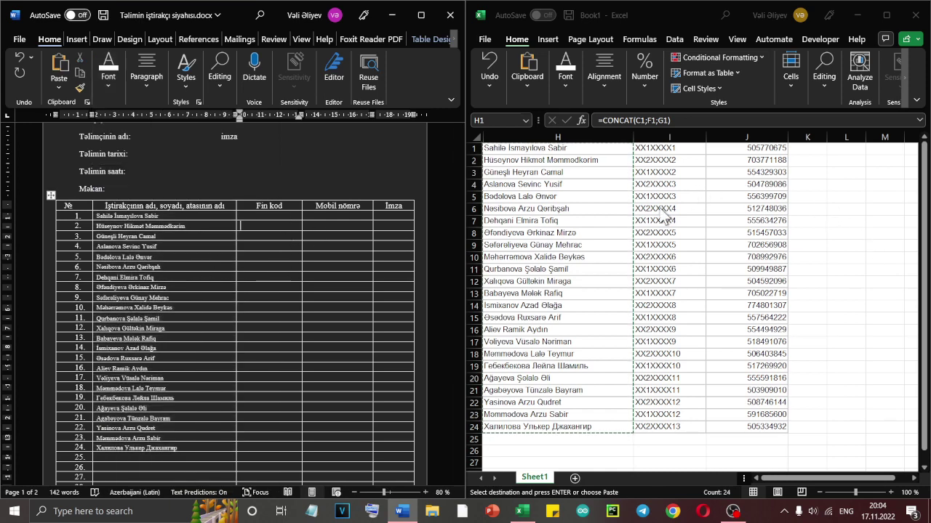
click(673, 187)
drag(669, 147, 692, 421)
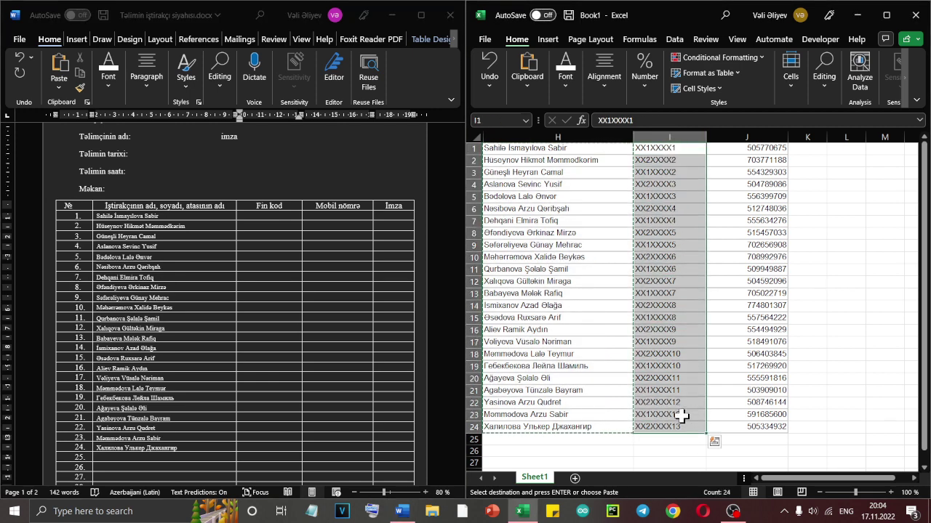
click(266, 212)
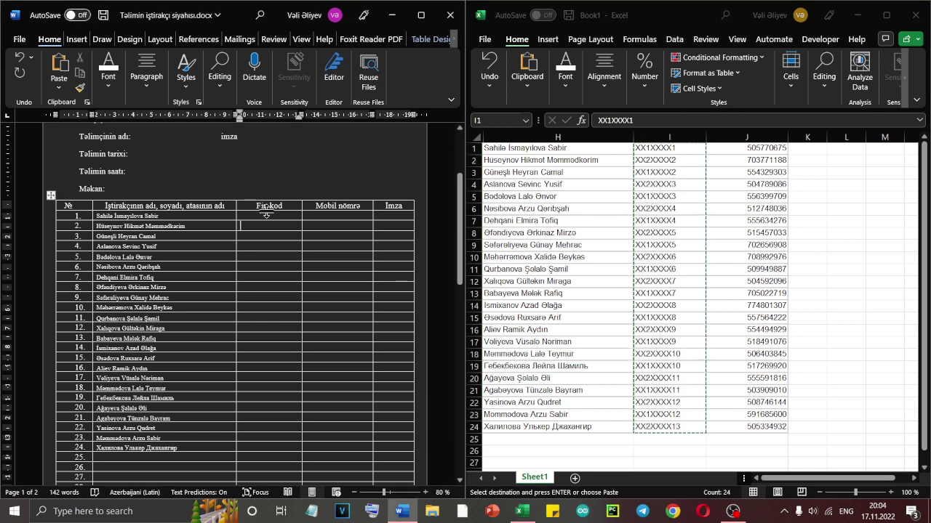
drag(252, 218, 267, 446)
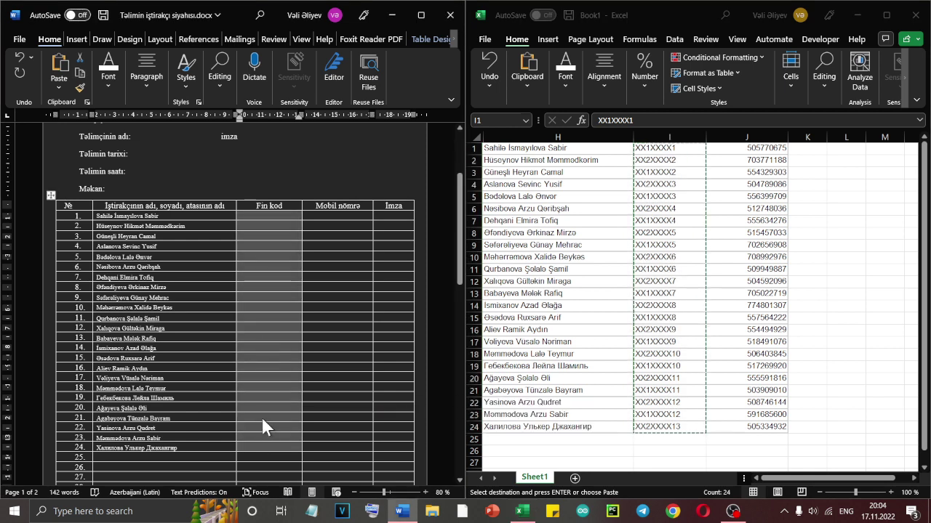
key(ctrl+v)
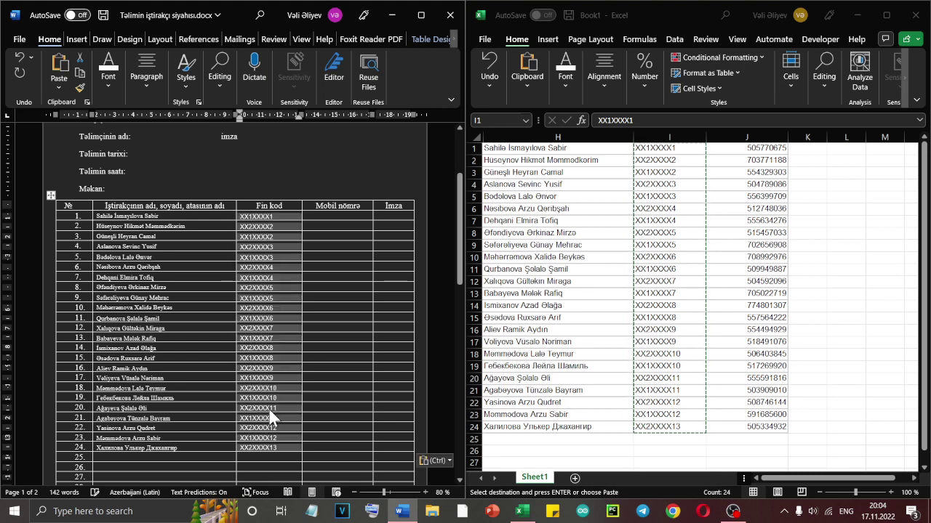
Copy the phone numbers in J1:J24 from Excel into rows 1 to 24 of the Word table's Mobil nömrə column.
click(763, 187)
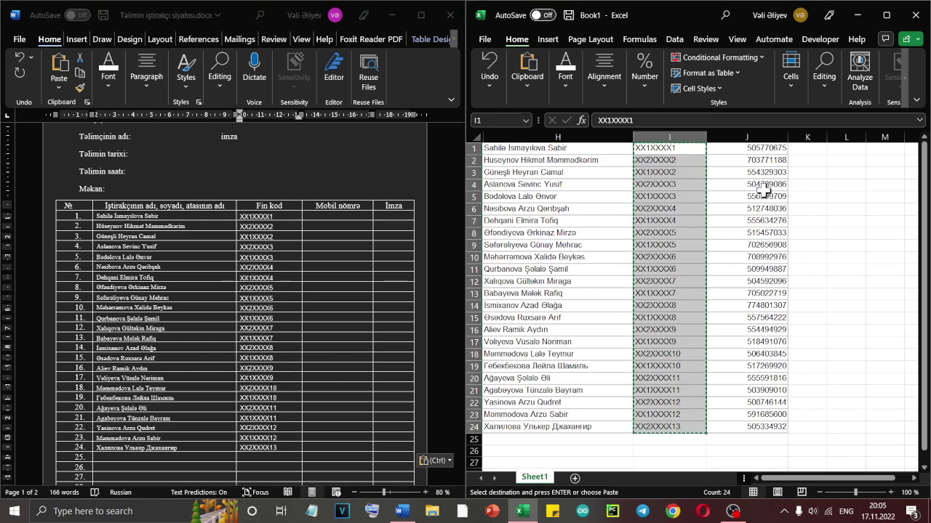
click(758, 147)
drag(758, 148, 744, 422)
key(ctrl+c)
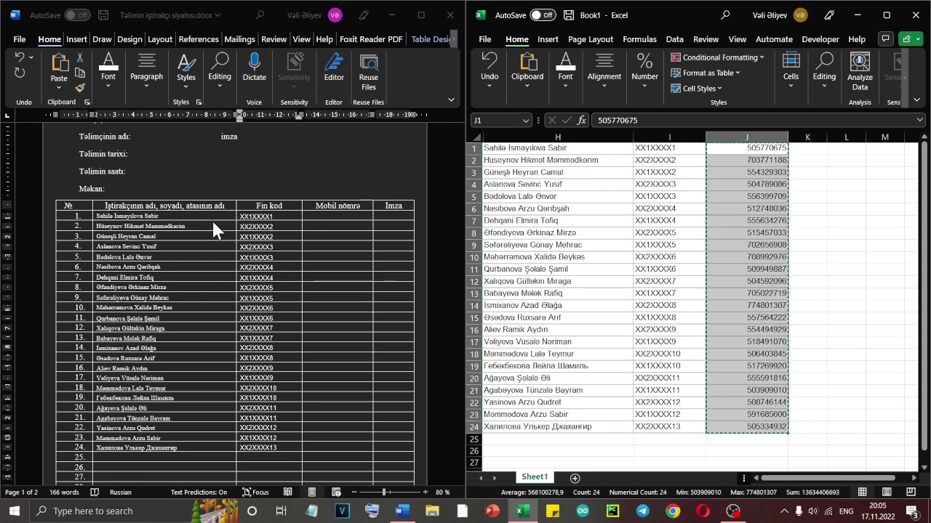
click(340, 216)
drag(337, 219, 349, 458)
key(ctrl+v)
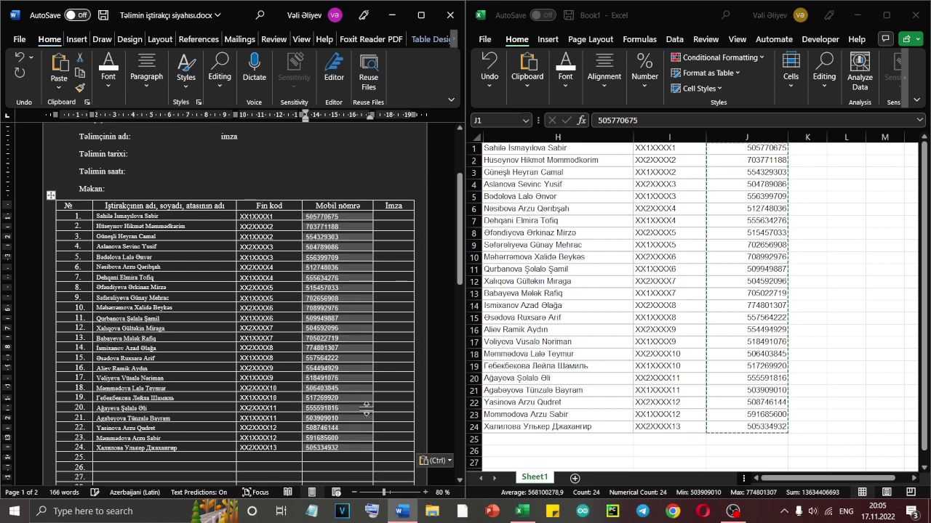
Maximize the Word window and centre the codes and phone numbers in rows 1 to 24 of the table.
click(420, 14)
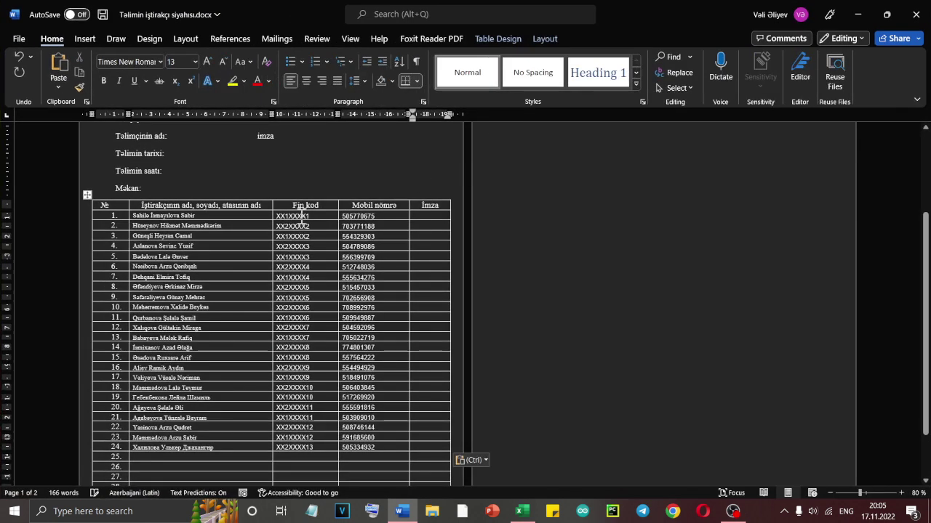
drag(298, 213, 368, 447)
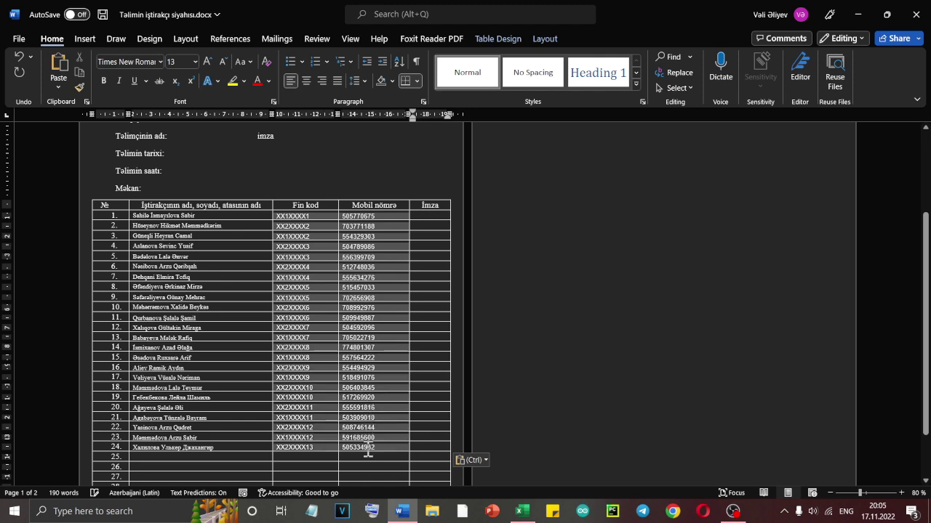
click(310, 79)
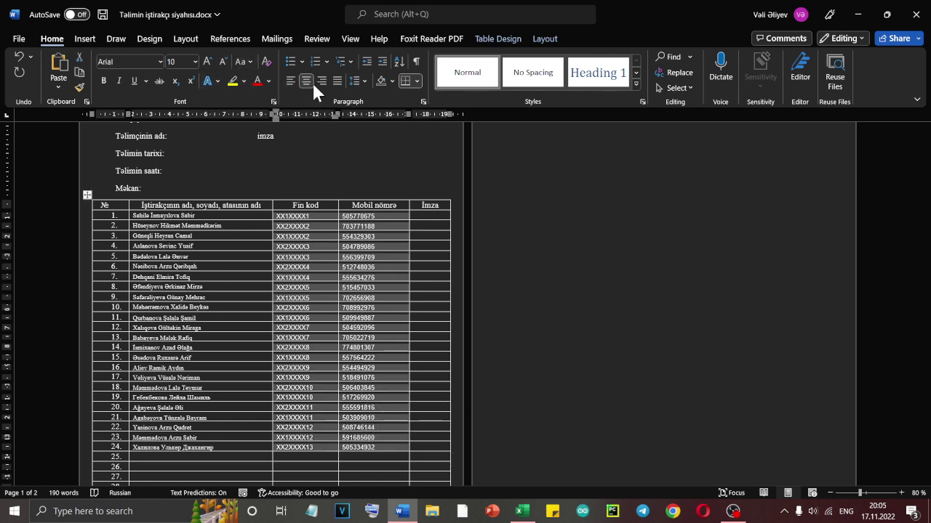
click(370, 237)
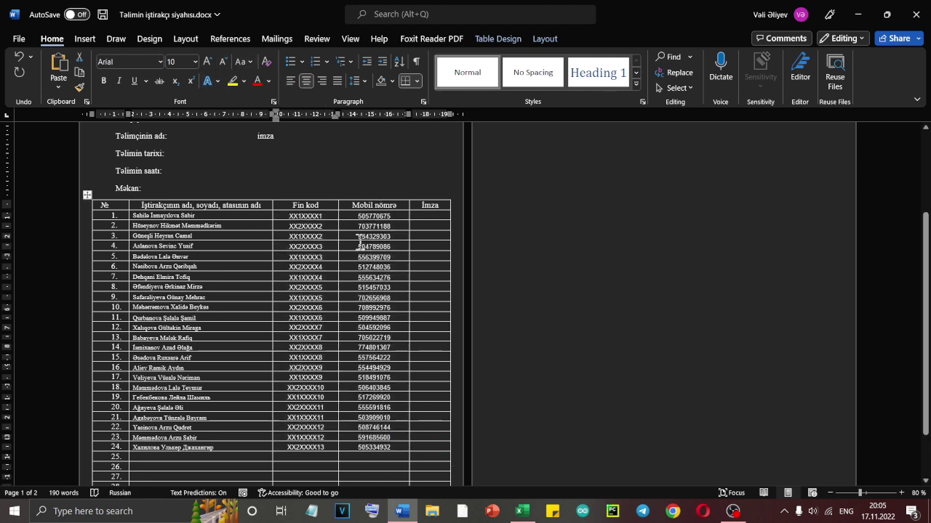
scroll(370, 236, up, 6)
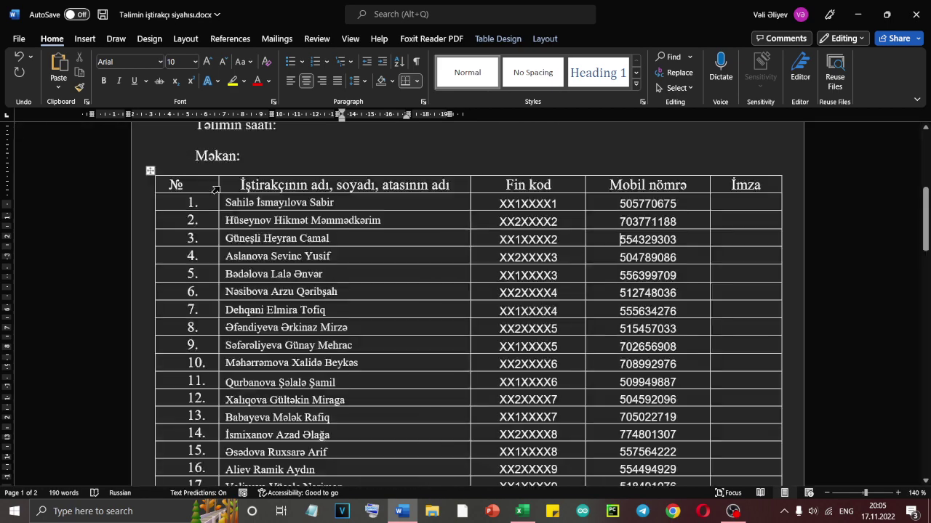
scroll(565, 245, up, 4)
scroll(570, 253, down, 4)
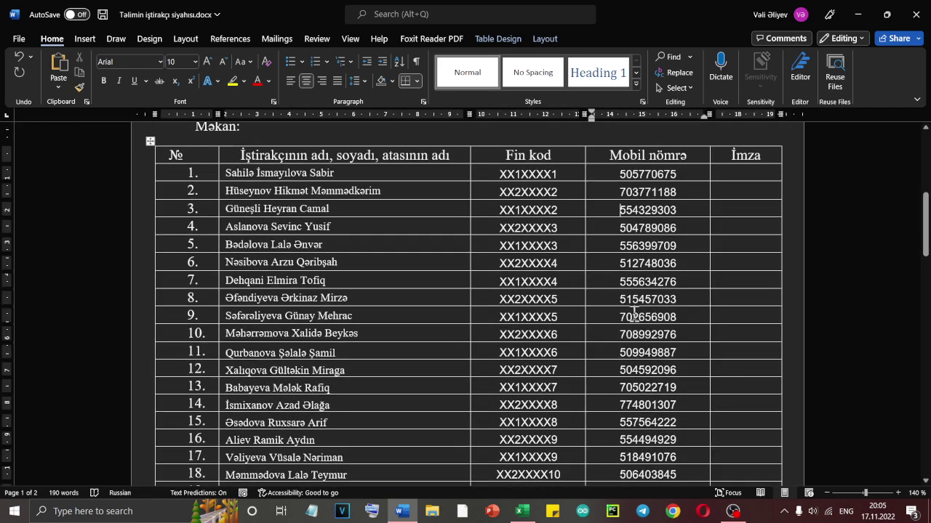
scroll(627, 298, down, 5)
scroll(627, 298, up, 5)
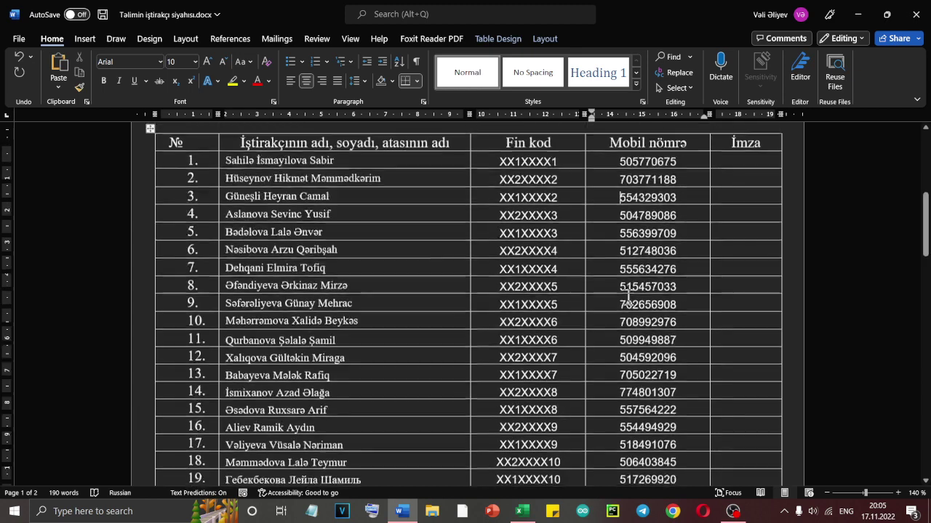